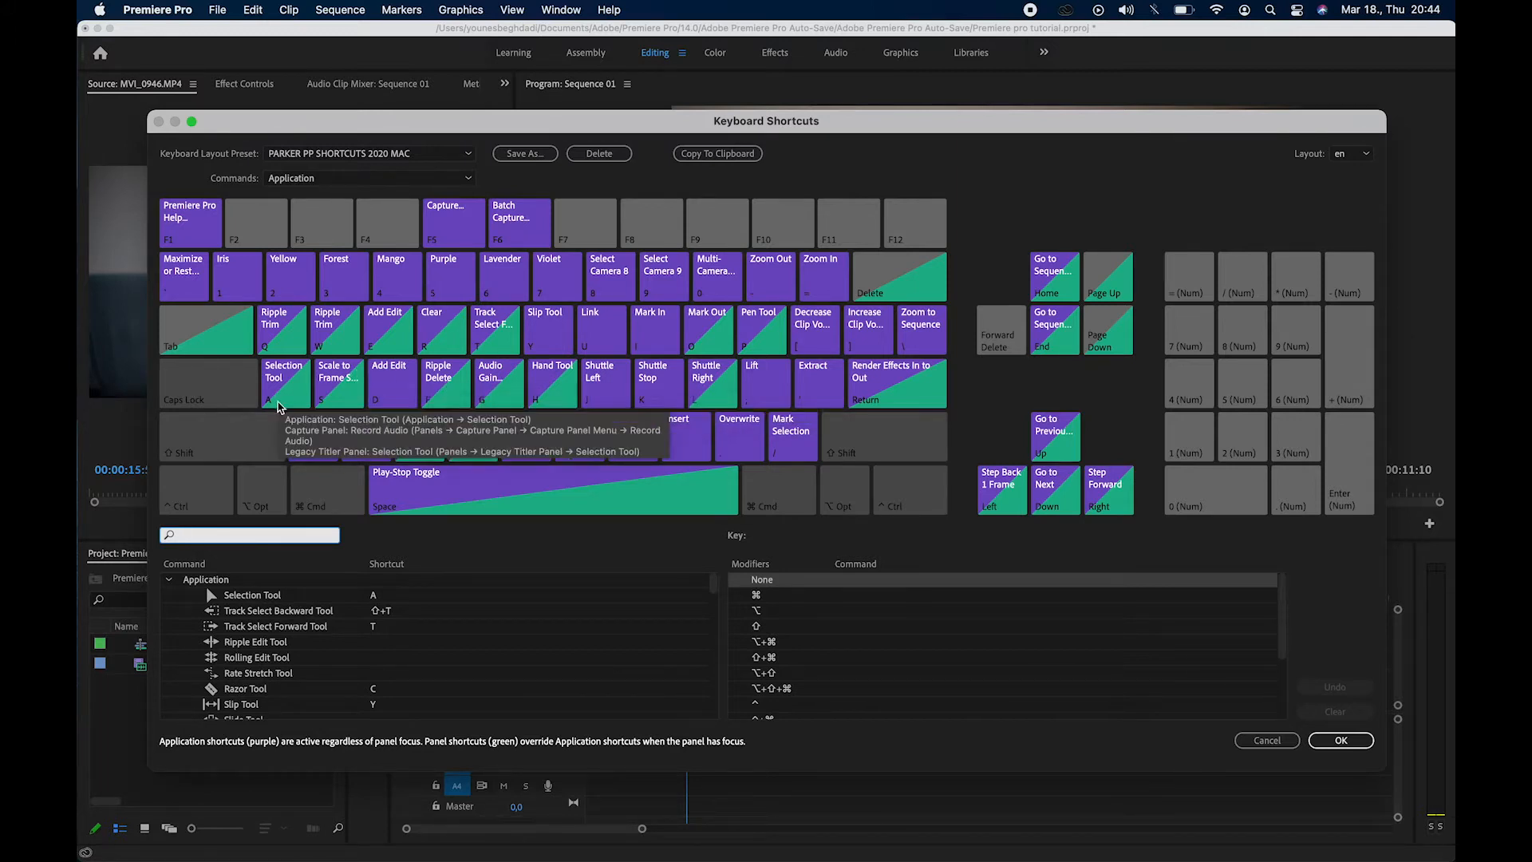
# - Check which keys are assigned to the Selection Tool and Razor Tool, and close the keyboard shortcuts
pyautogui.click(283, 403)
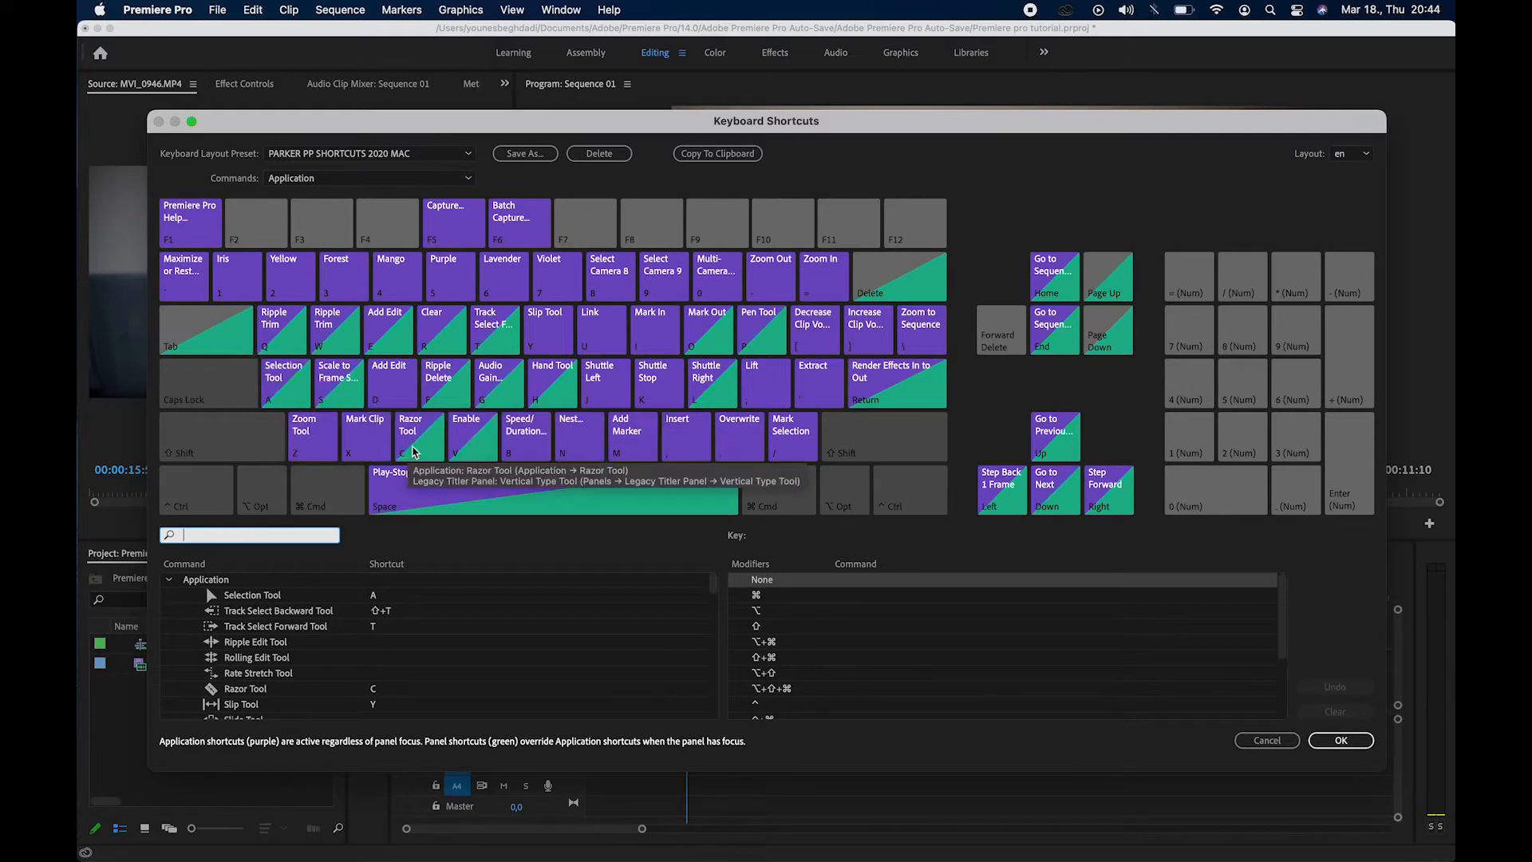
pyautogui.click(527, 452)
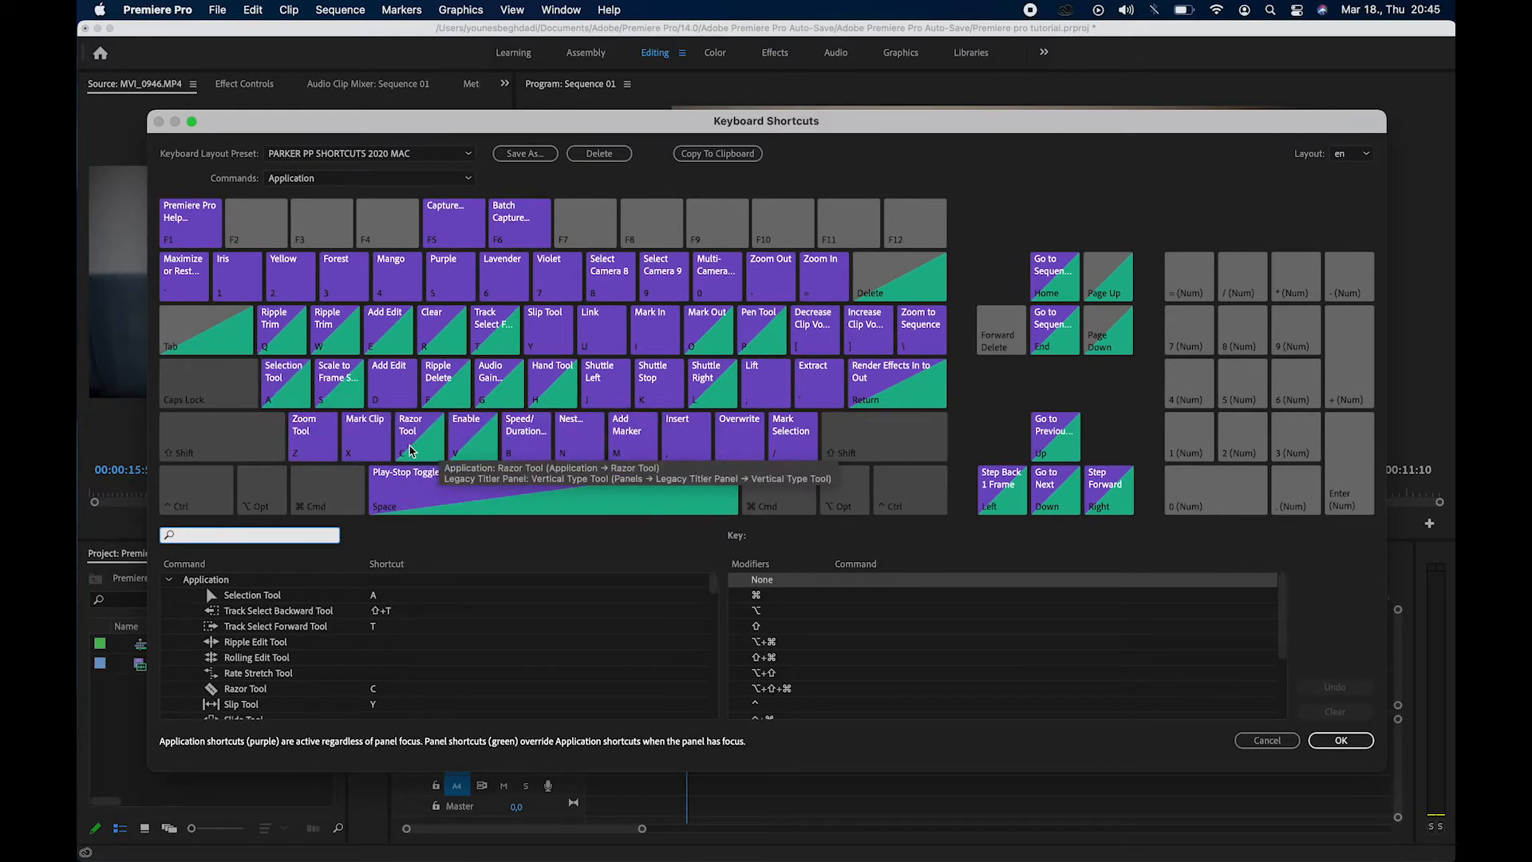
pyautogui.click(411, 452)
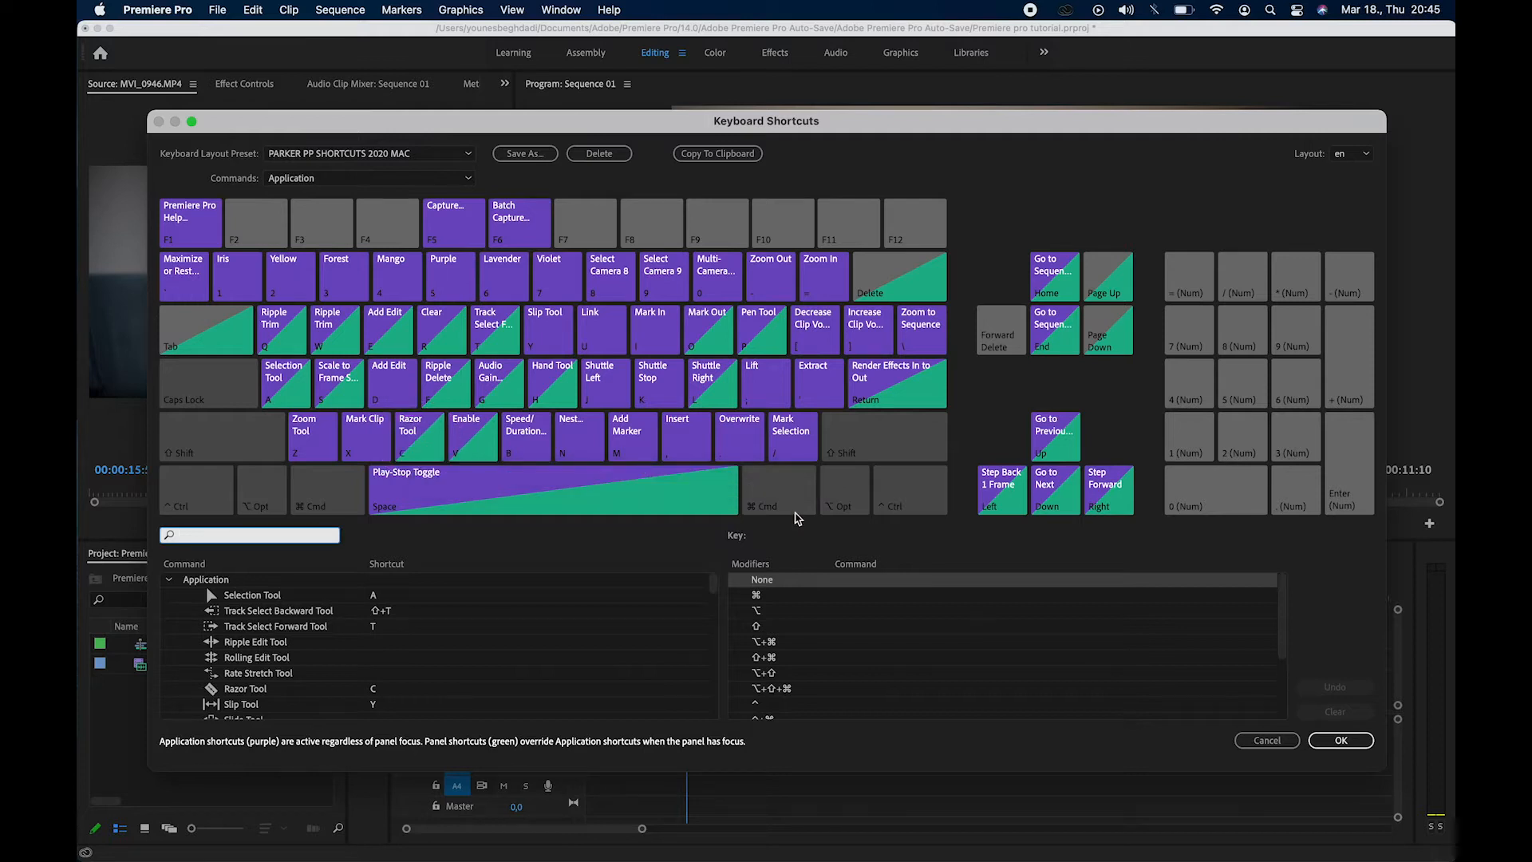
pyautogui.click(1342, 740)
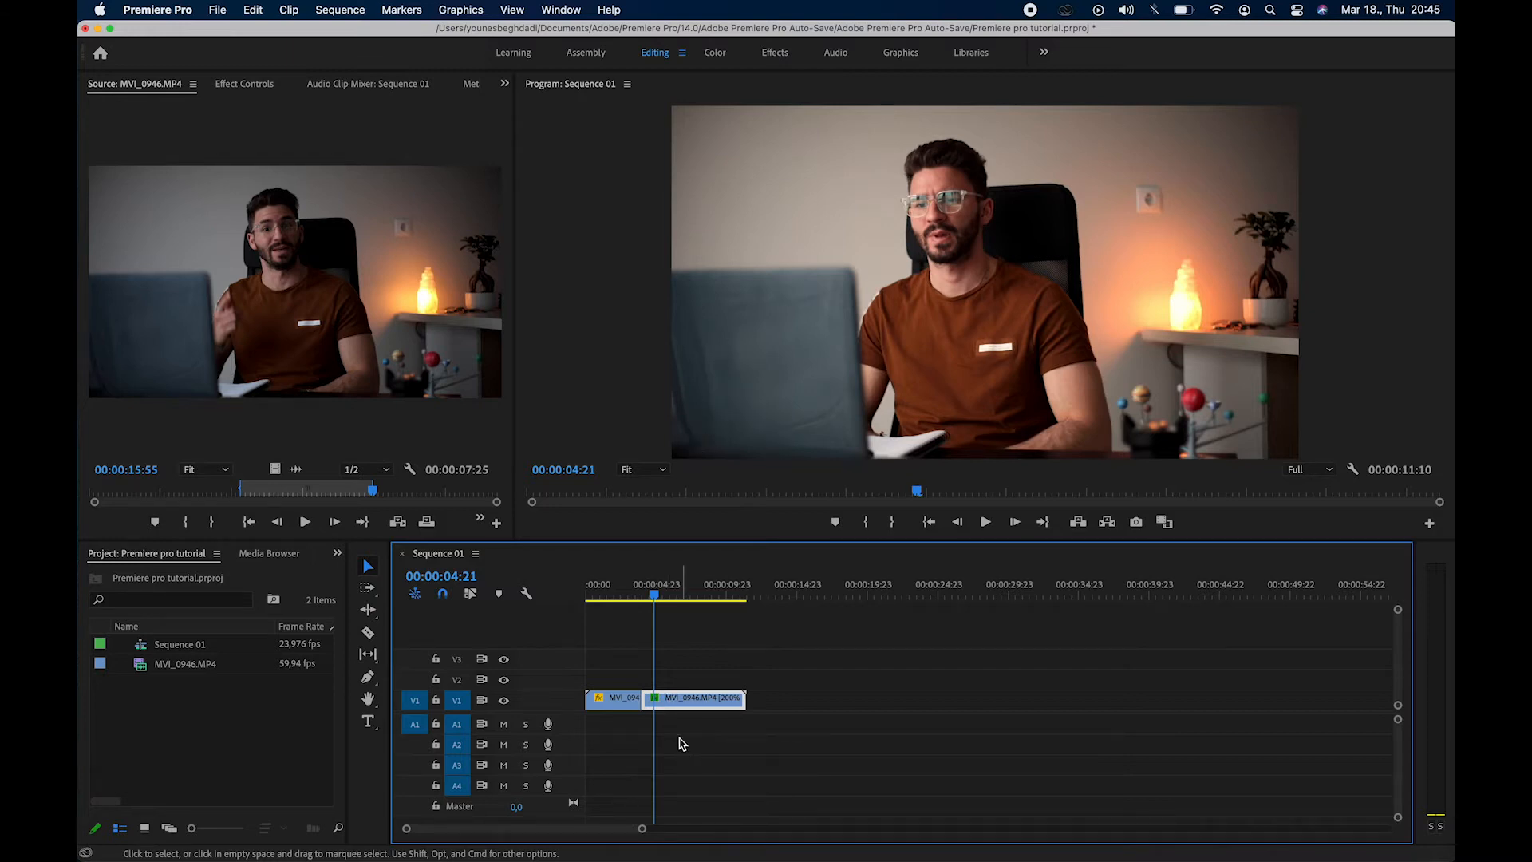
# - Split the second MVI_0946.MP4 clip on V1 near its middle with the Razor tool
pyautogui.moveTo(672, 707); pyautogui.dragTo(710, 719)
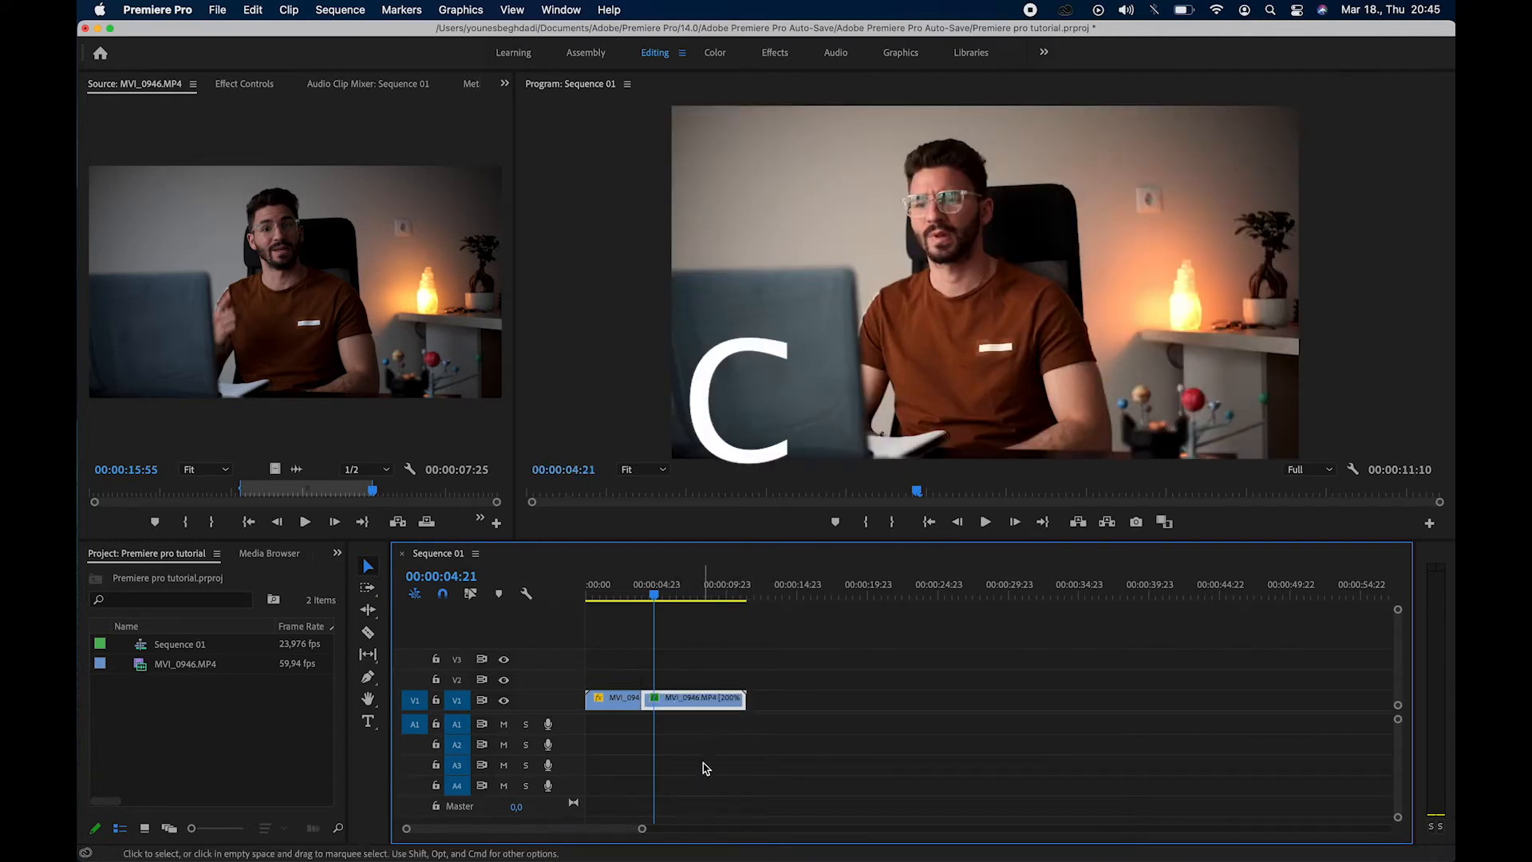
pyautogui.press('c')
pyautogui.click(691, 702)
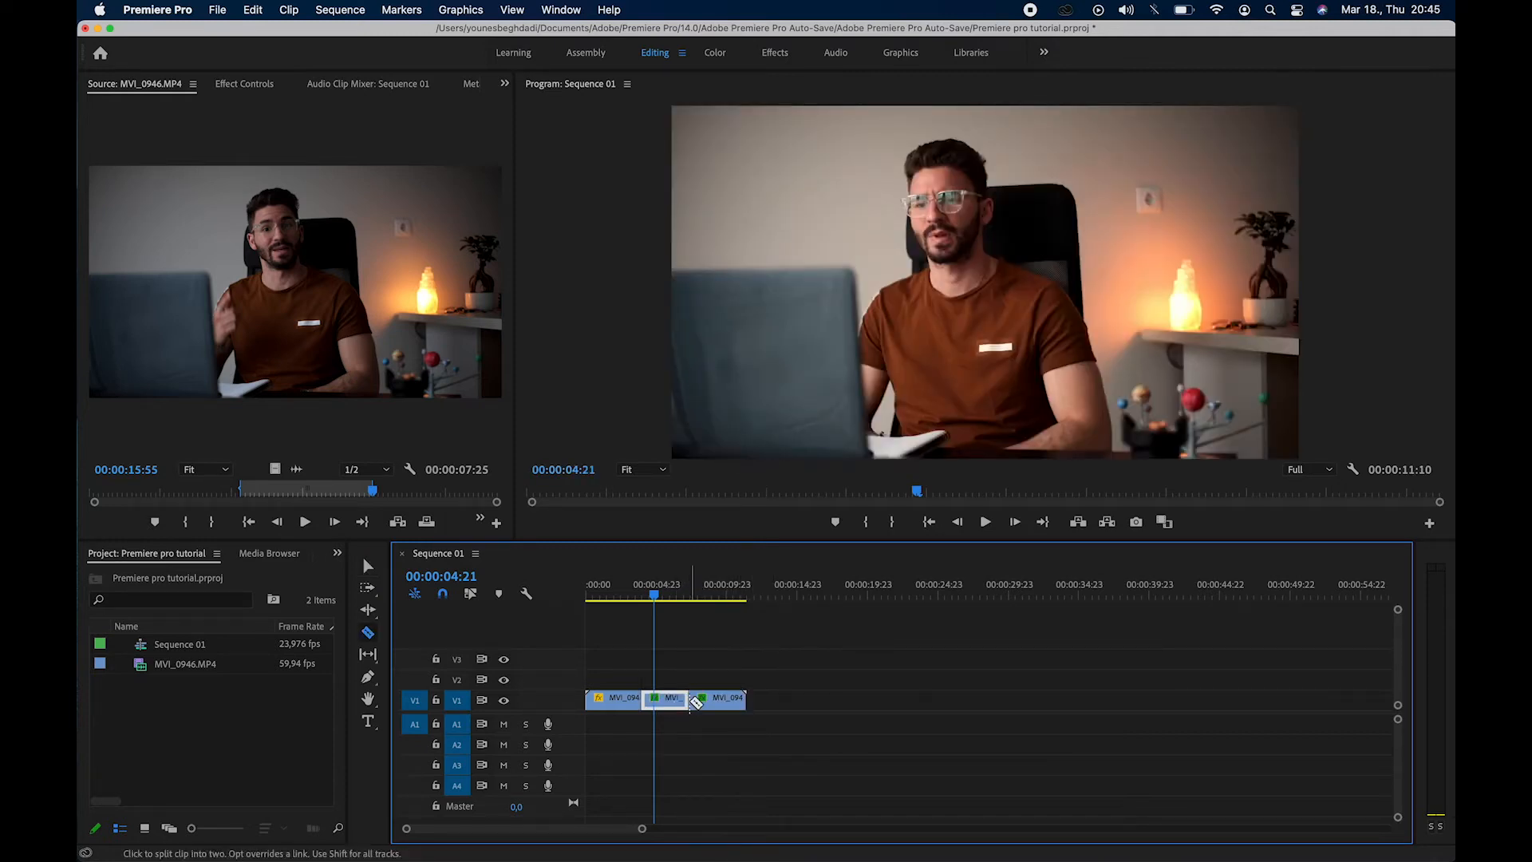
# - Separate the split pieces on V1, moving the last one well to the right and starting the middle one at 00:00:04:21
pyautogui.press('v')
pyautogui.click(705, 708)
pyautogui.moveTo(705, 709); pyautogui.dragTo(804, 710)
pyautogui.click(675, 711)
pyautogui.moveTo(674, 705); pyautogui.dragTo(706, 709)
# - Set the middle clip's speed to 300% and play the sequence
pyautogui.press('super+r')
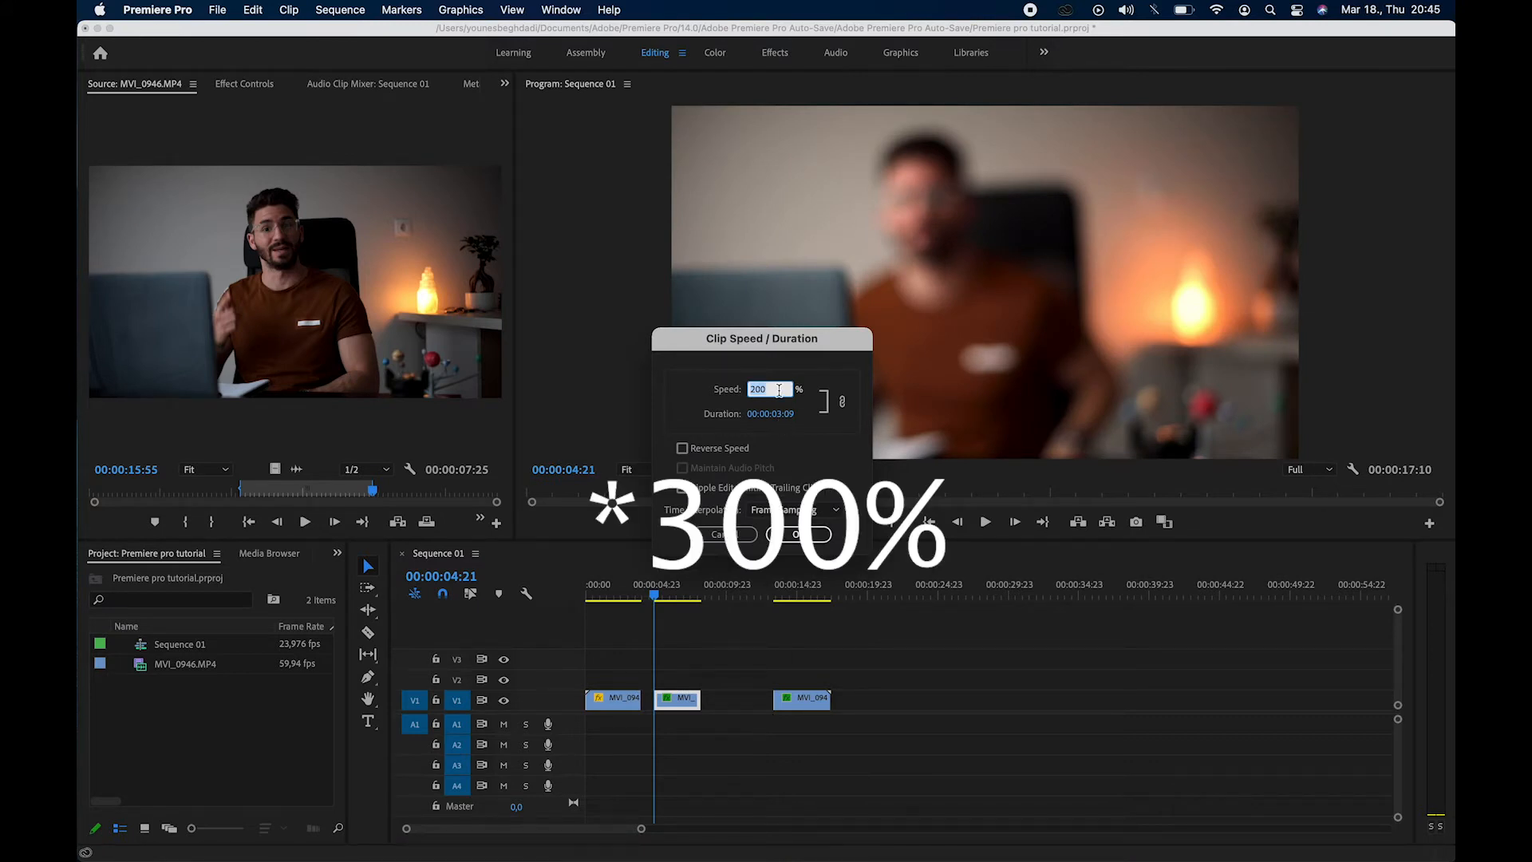
pyautogui.write('300')
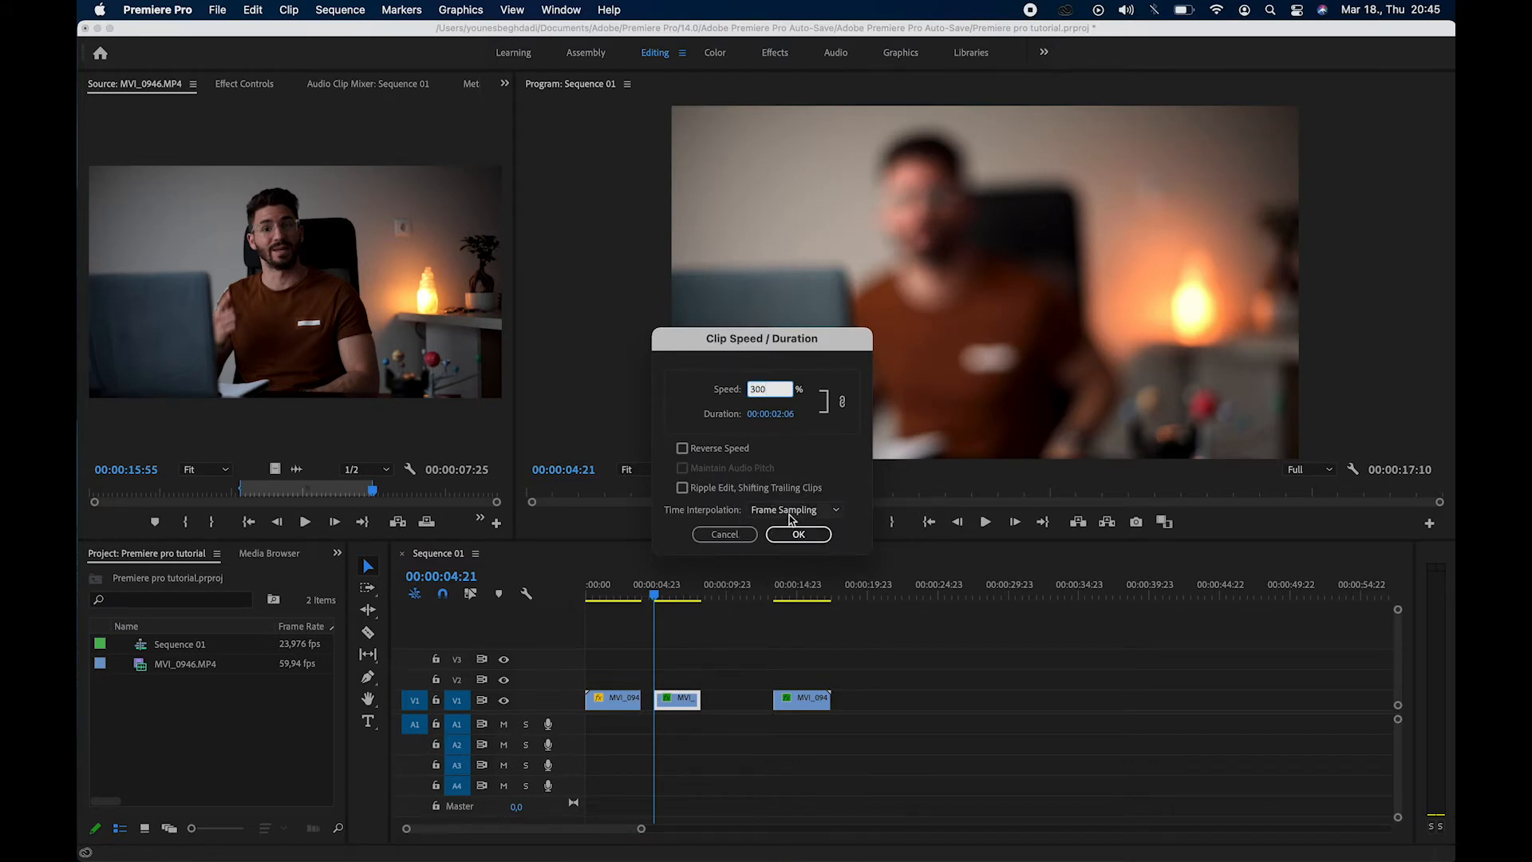
pyautogui.click(797, 534)
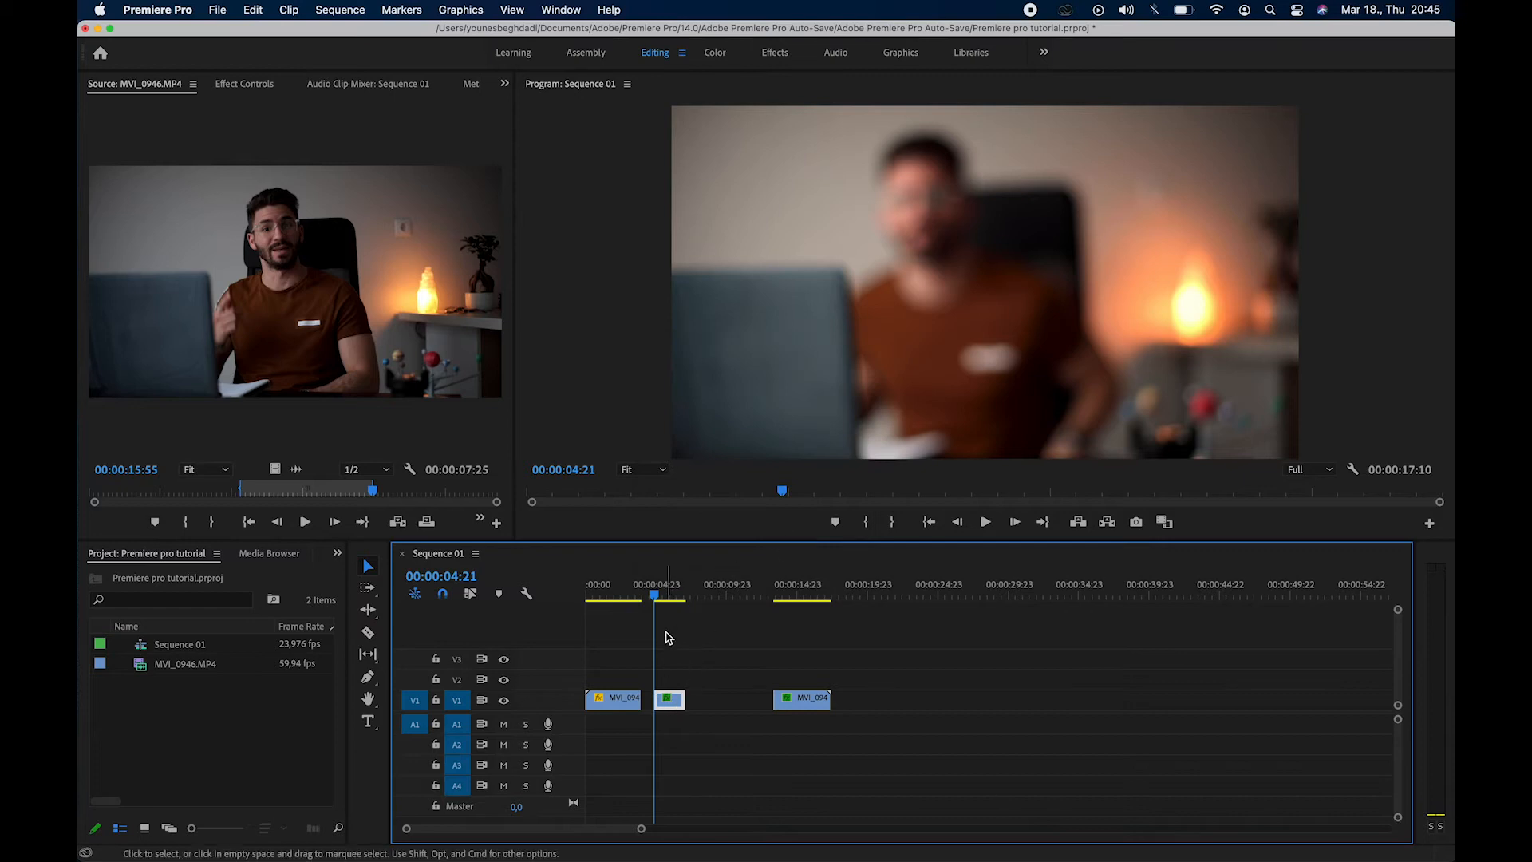
pyautogui.press('space')
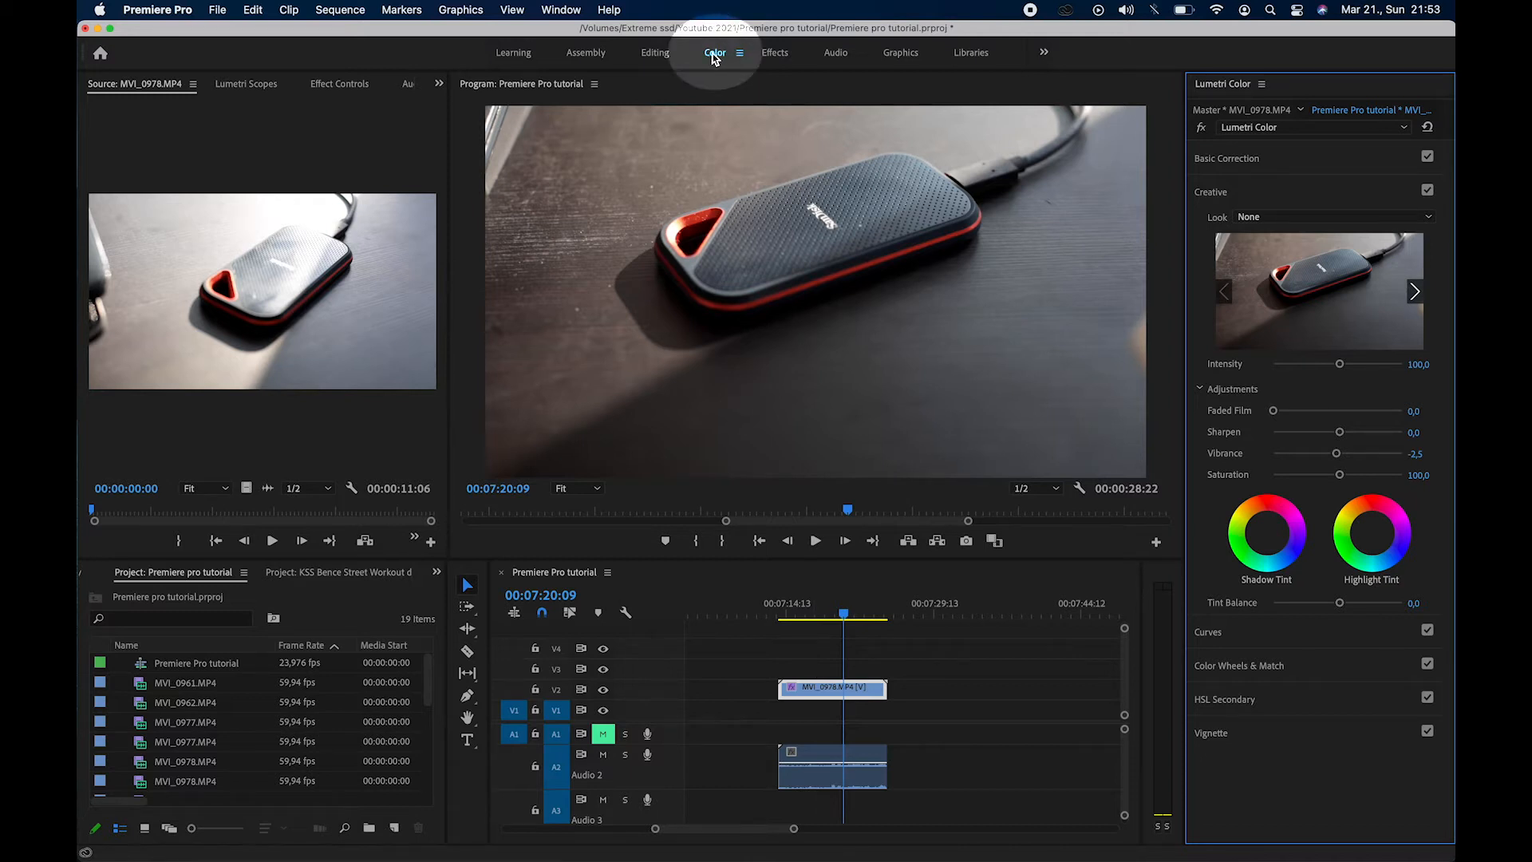
# - Apply the BASE LUT by FTF creative look to the MVI_0978.MP4 clip, switching back to None once to compare
pyautogui.click(1261, 217)
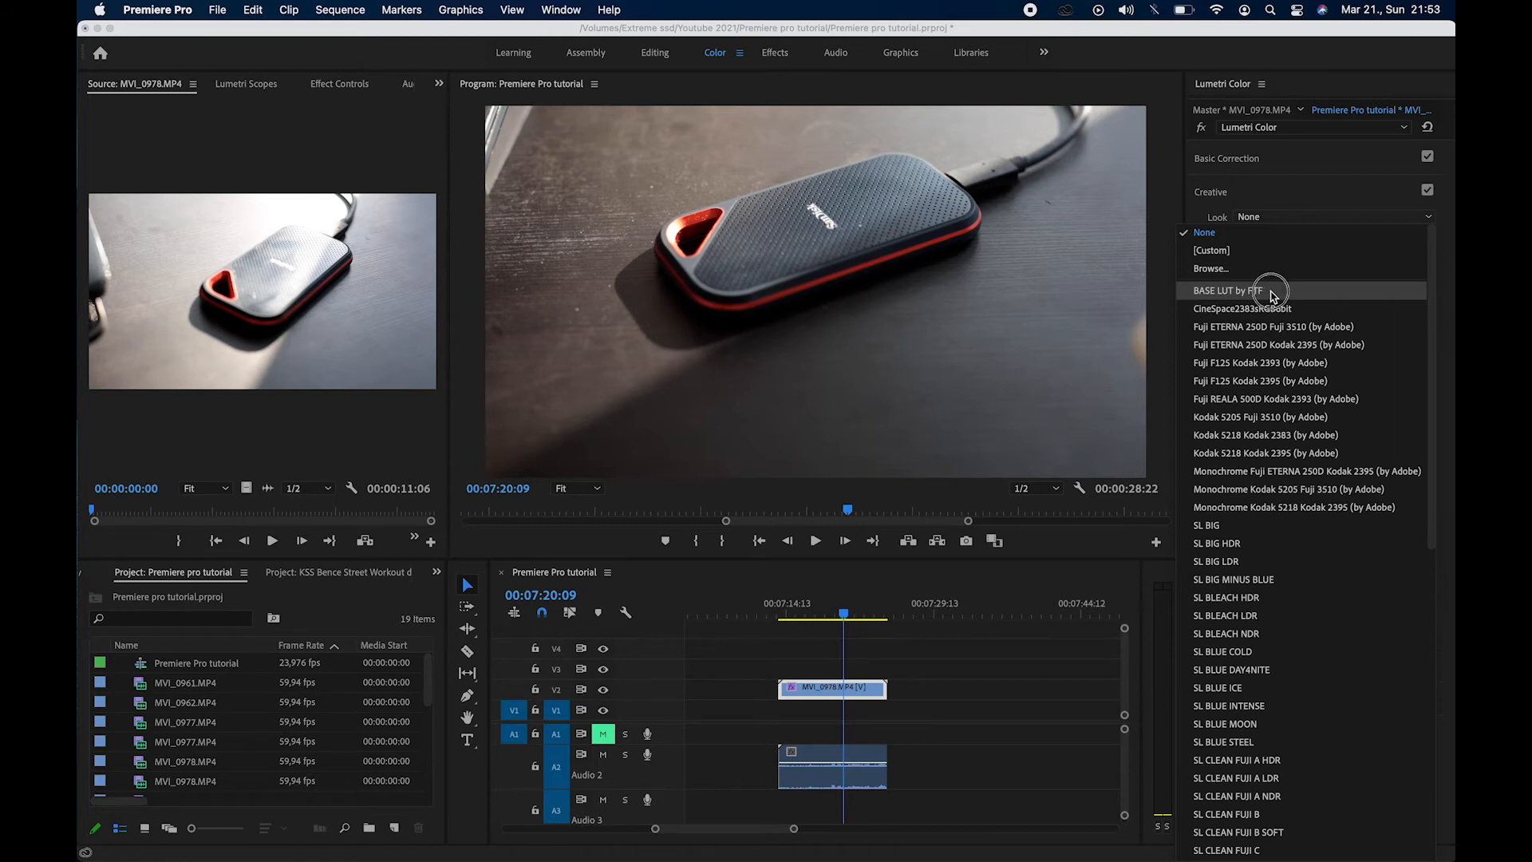
pyautogui.click(1272, 294)
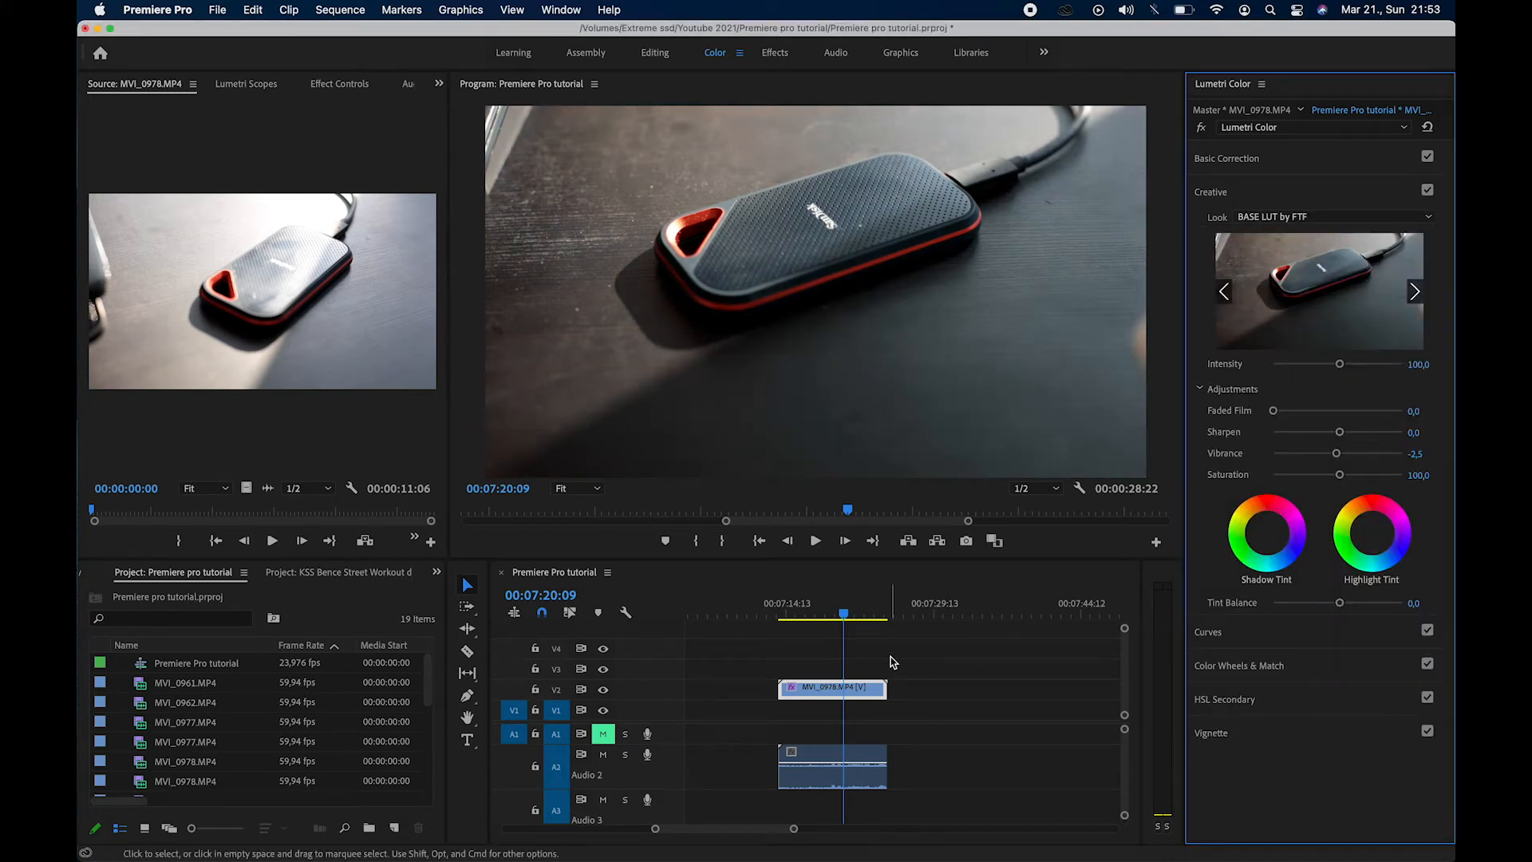
pyautogui.click(1283, 218)
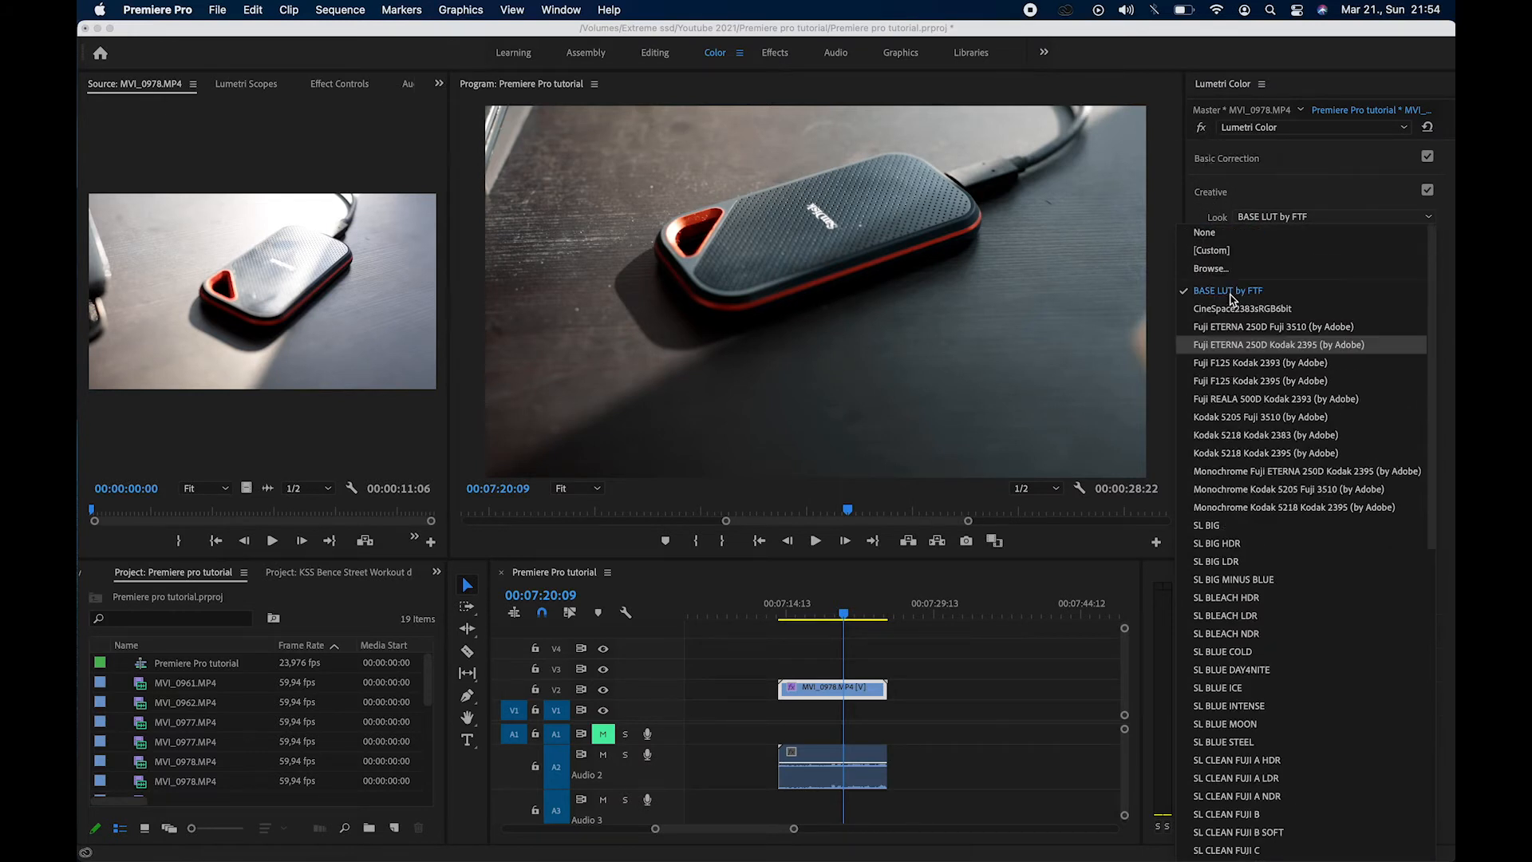
pyautogui.click(1213, 237)
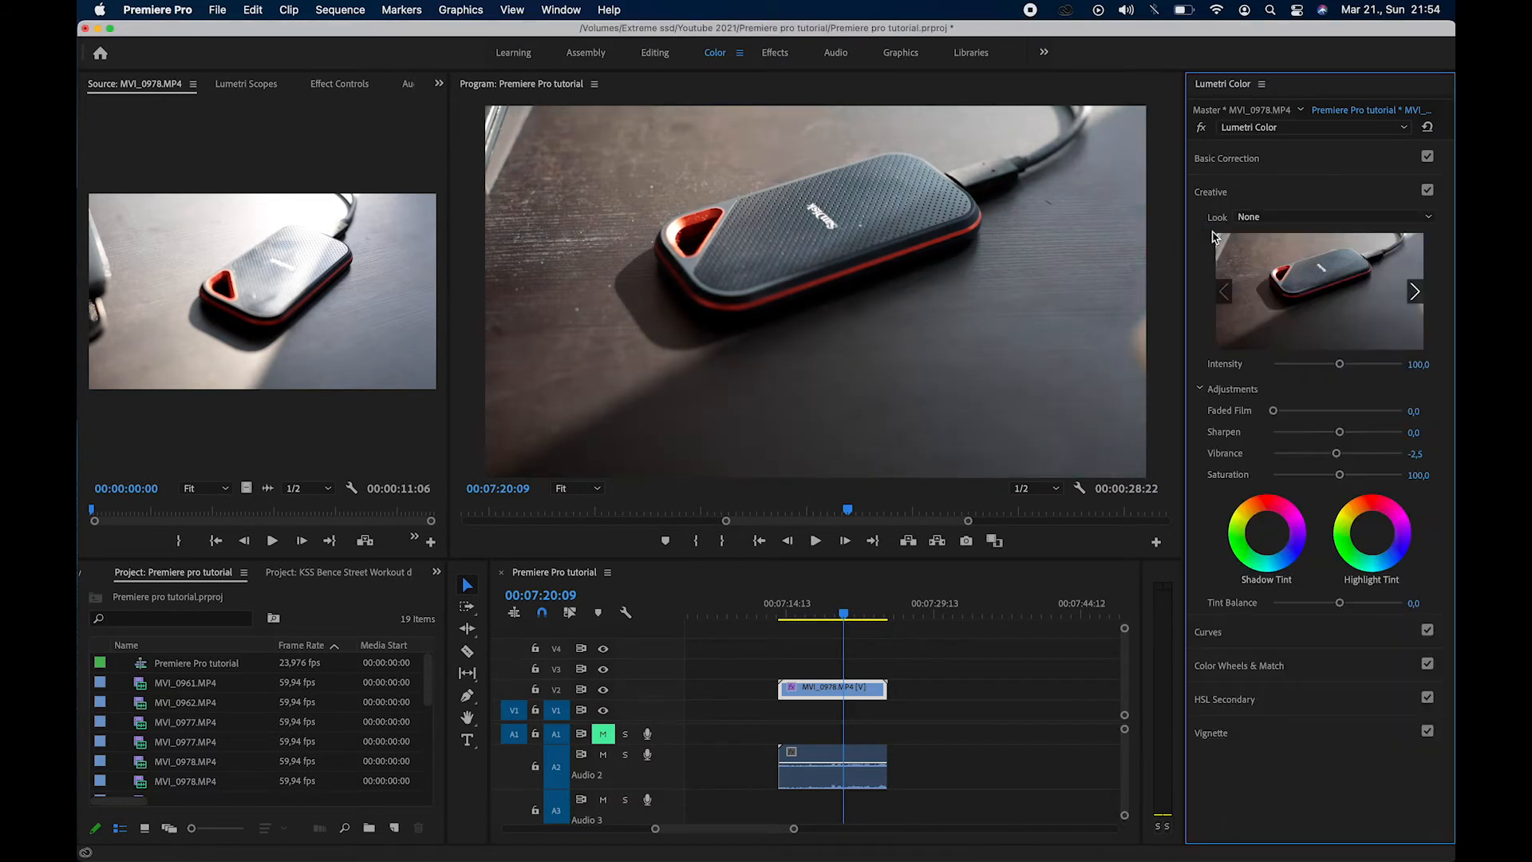
pyautogui.click(1253, 218)
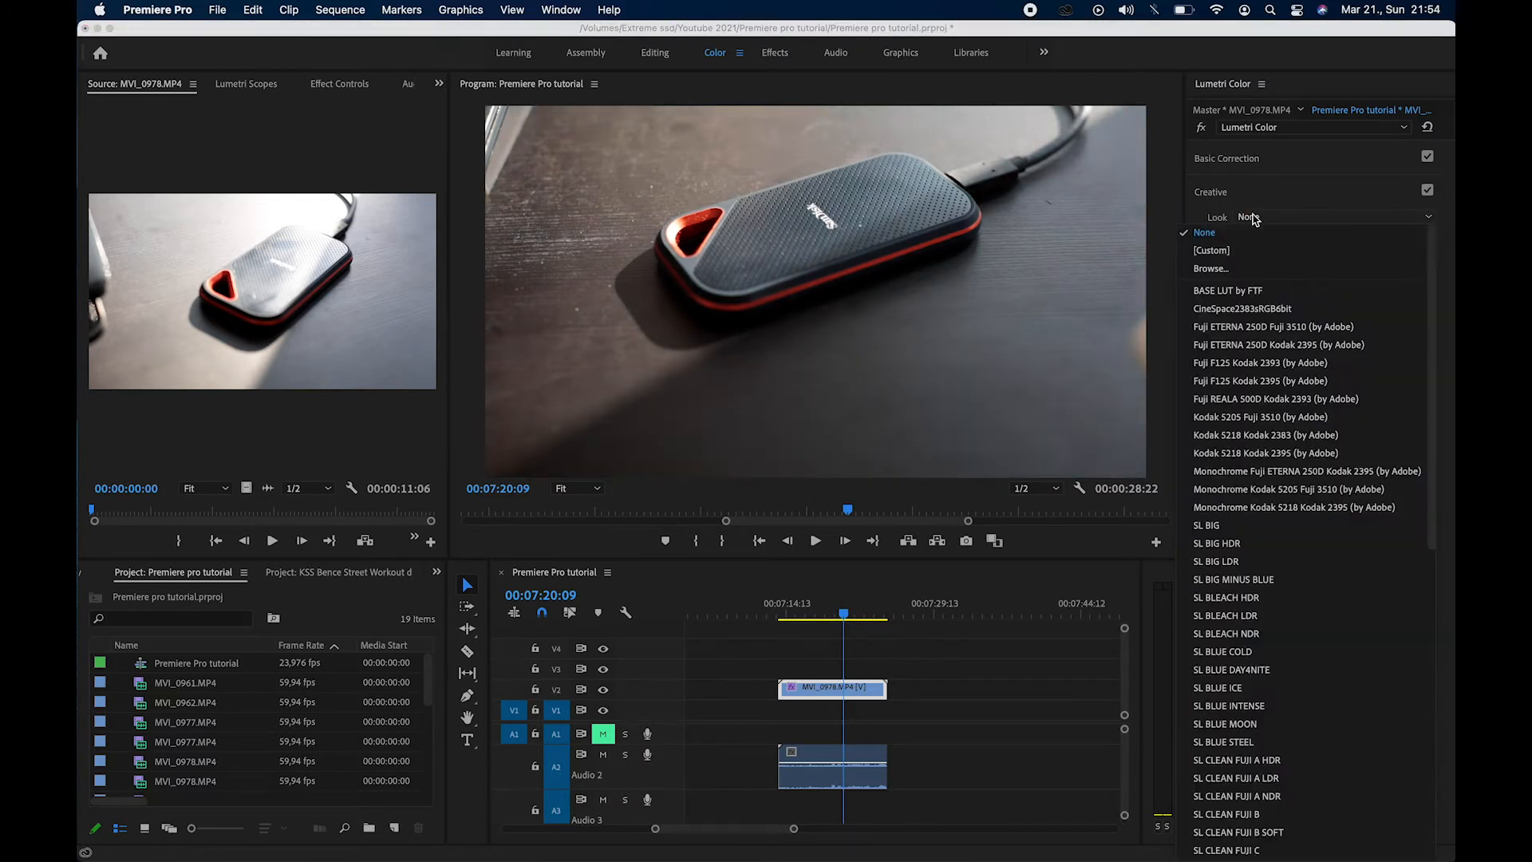
pyautogui.click(1223, 293)
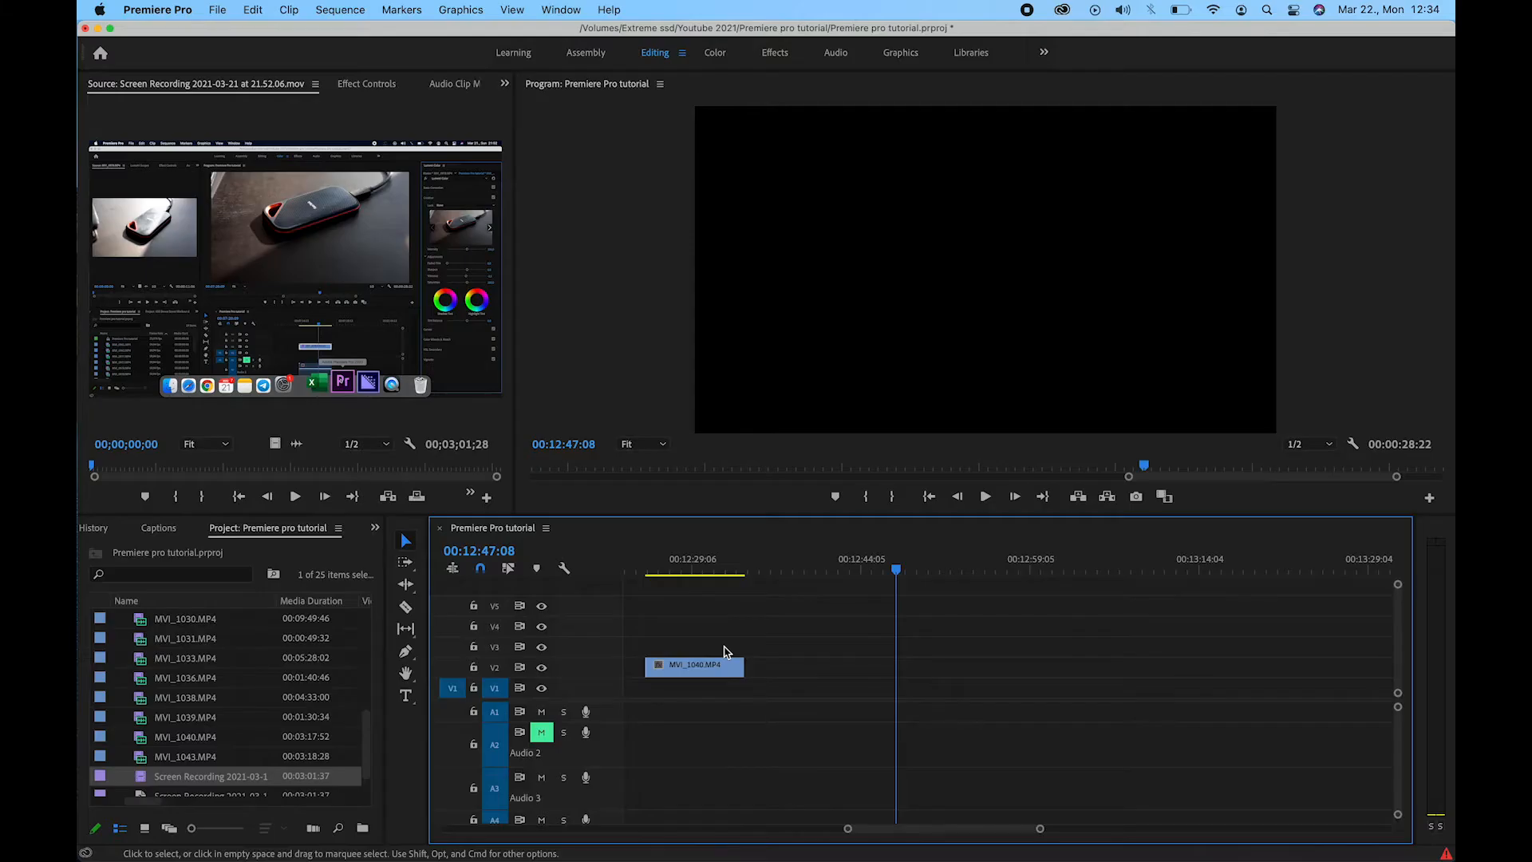
# - Move the playhead to the start of the MVI_1040.MP4 clip on V2, at 00:12:25:04
pyautogui.scroll(3, 726, 652)
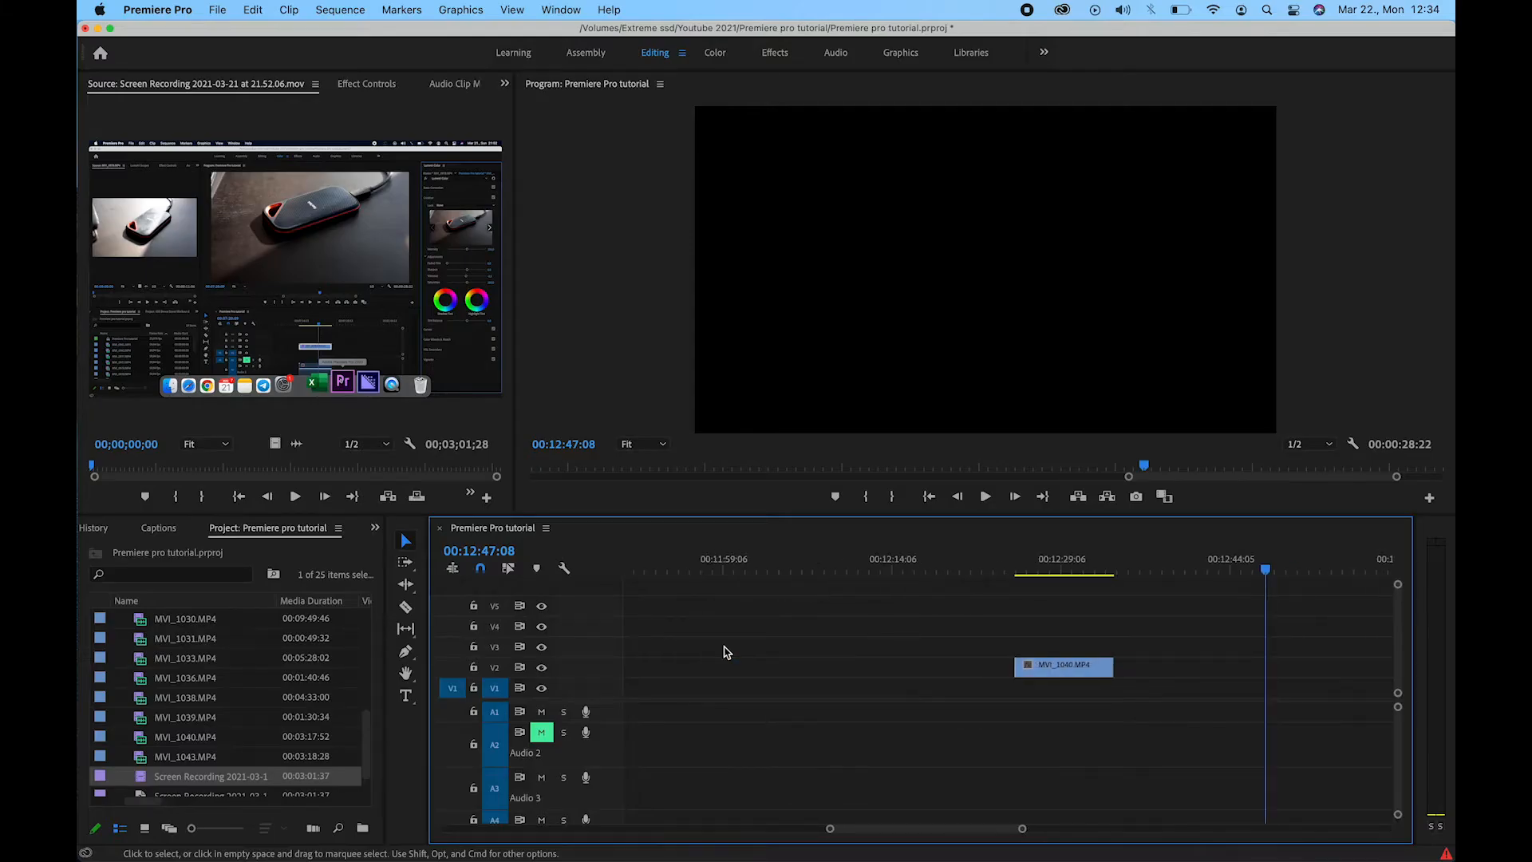
pyautogui.scroll(-3, 727, 652)
pyautogui.click(796, 572)
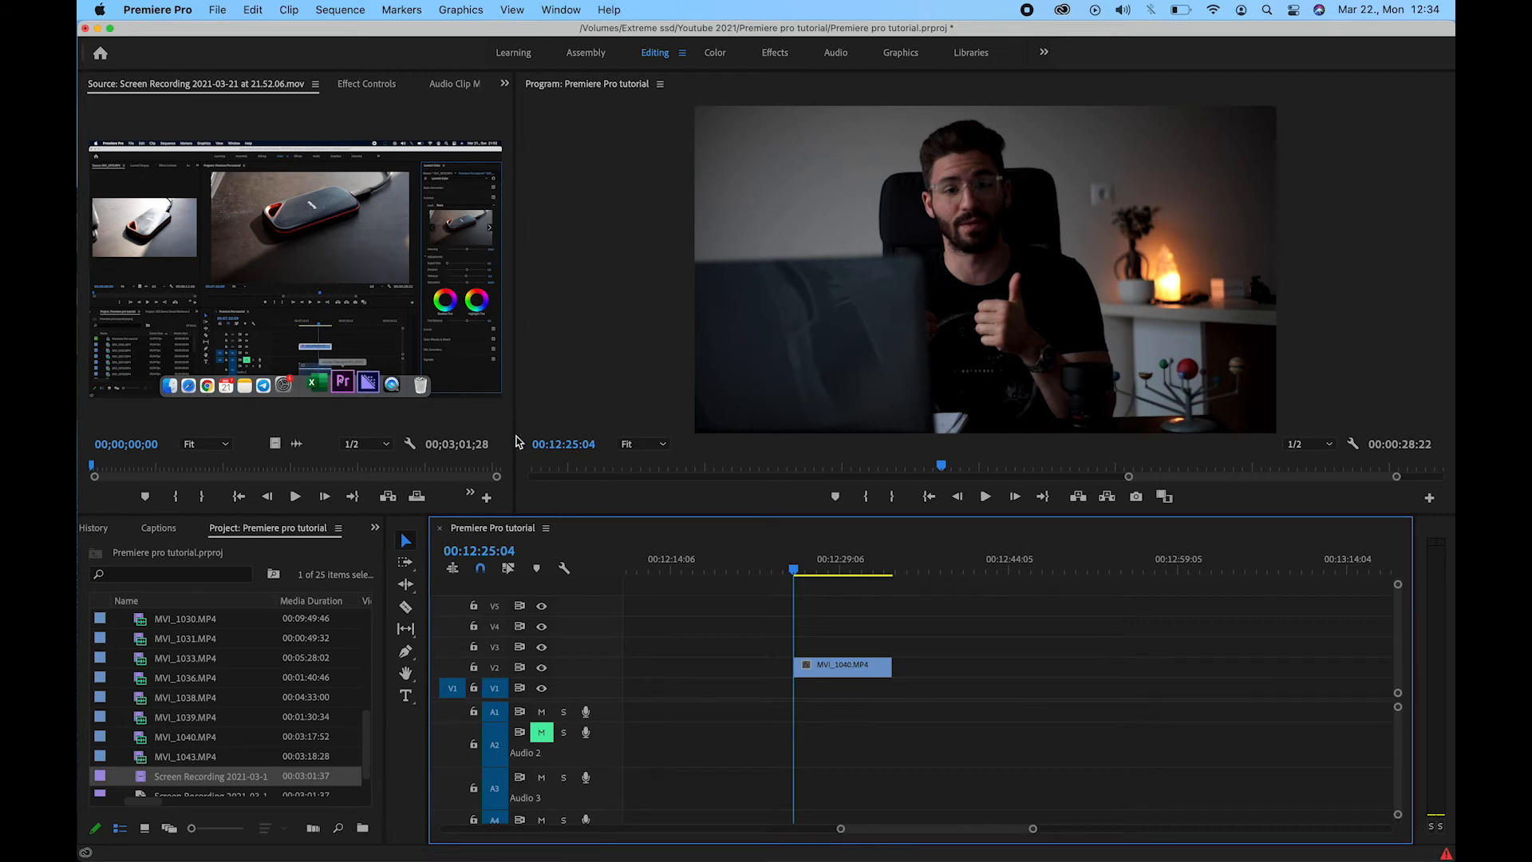
# - Open the keyboard shortcuts and inspect the commands assigned to the F key
pyautogui.click(179, 14)
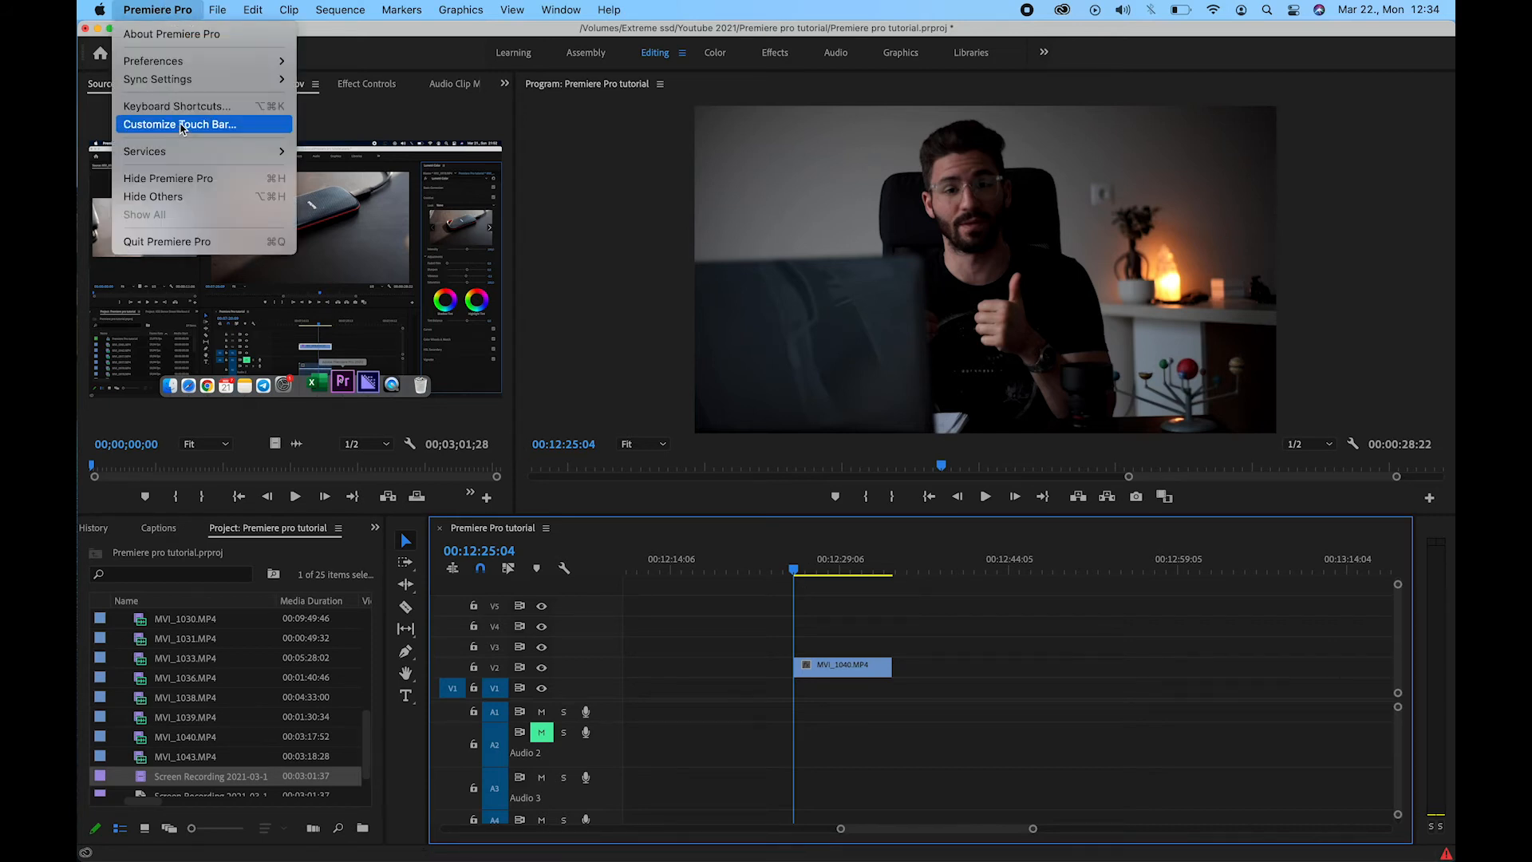
pyautogui.click(177, 107)
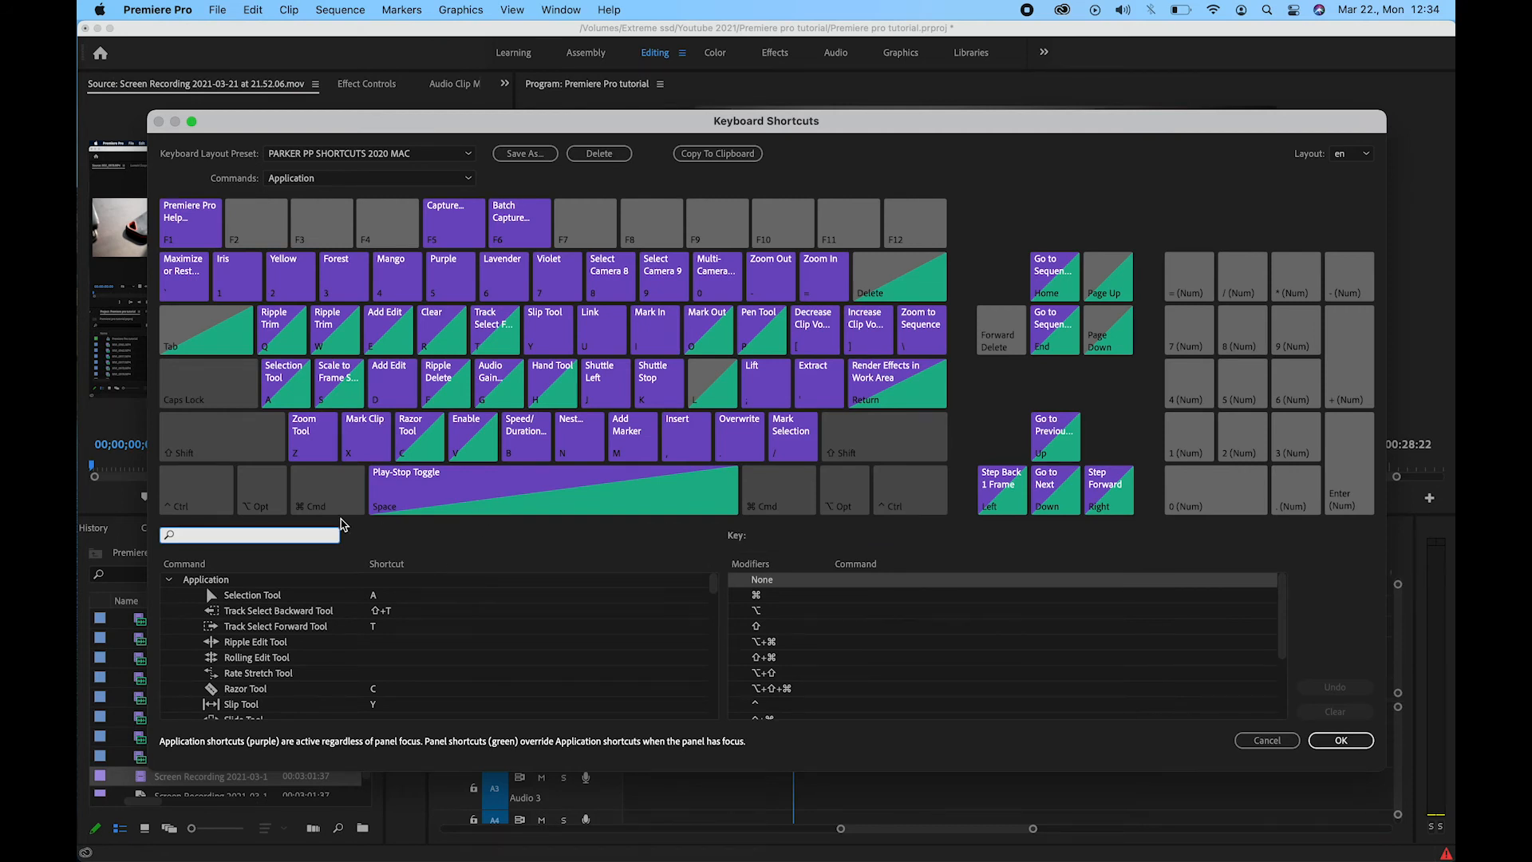
pyautogui.click(432, 380)
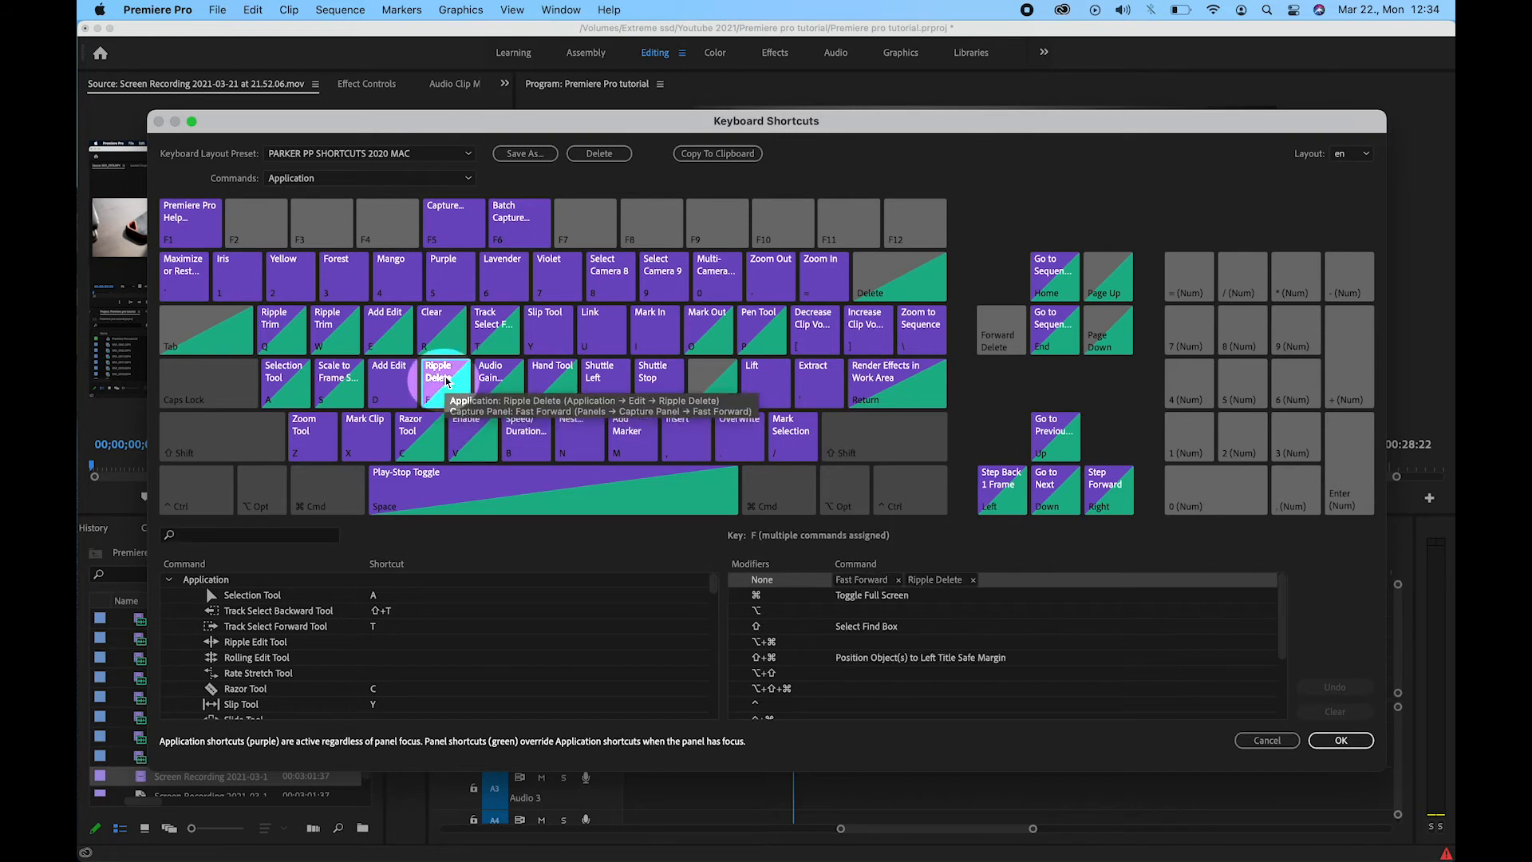
# - Search the shortcut commands for "ripple" and select the Ripple Delete entry's shortcut
pyautogui.click(311, 536)
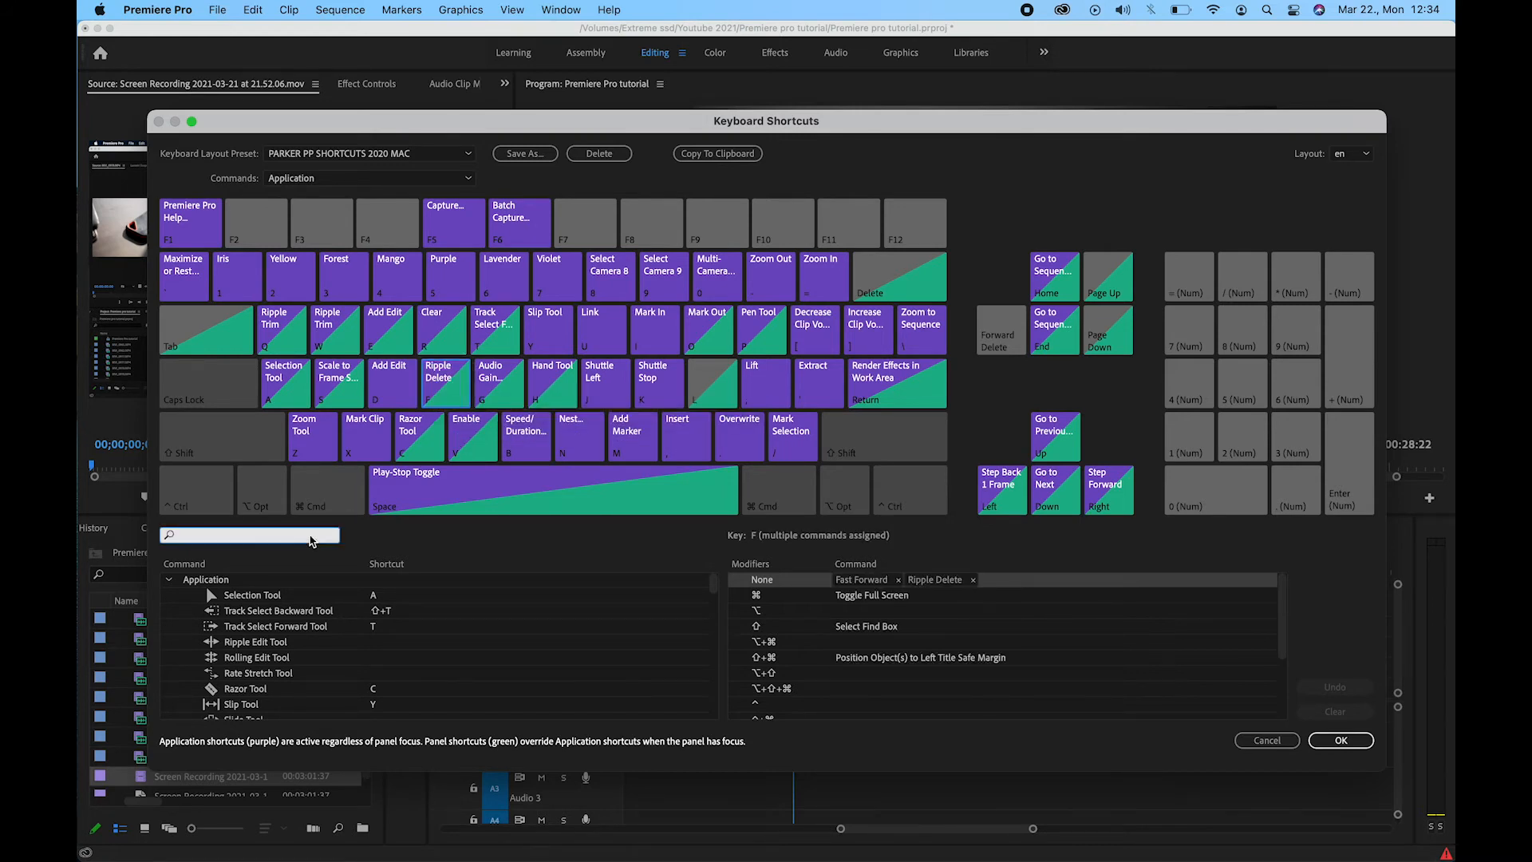
pyautogui.write('ripple')
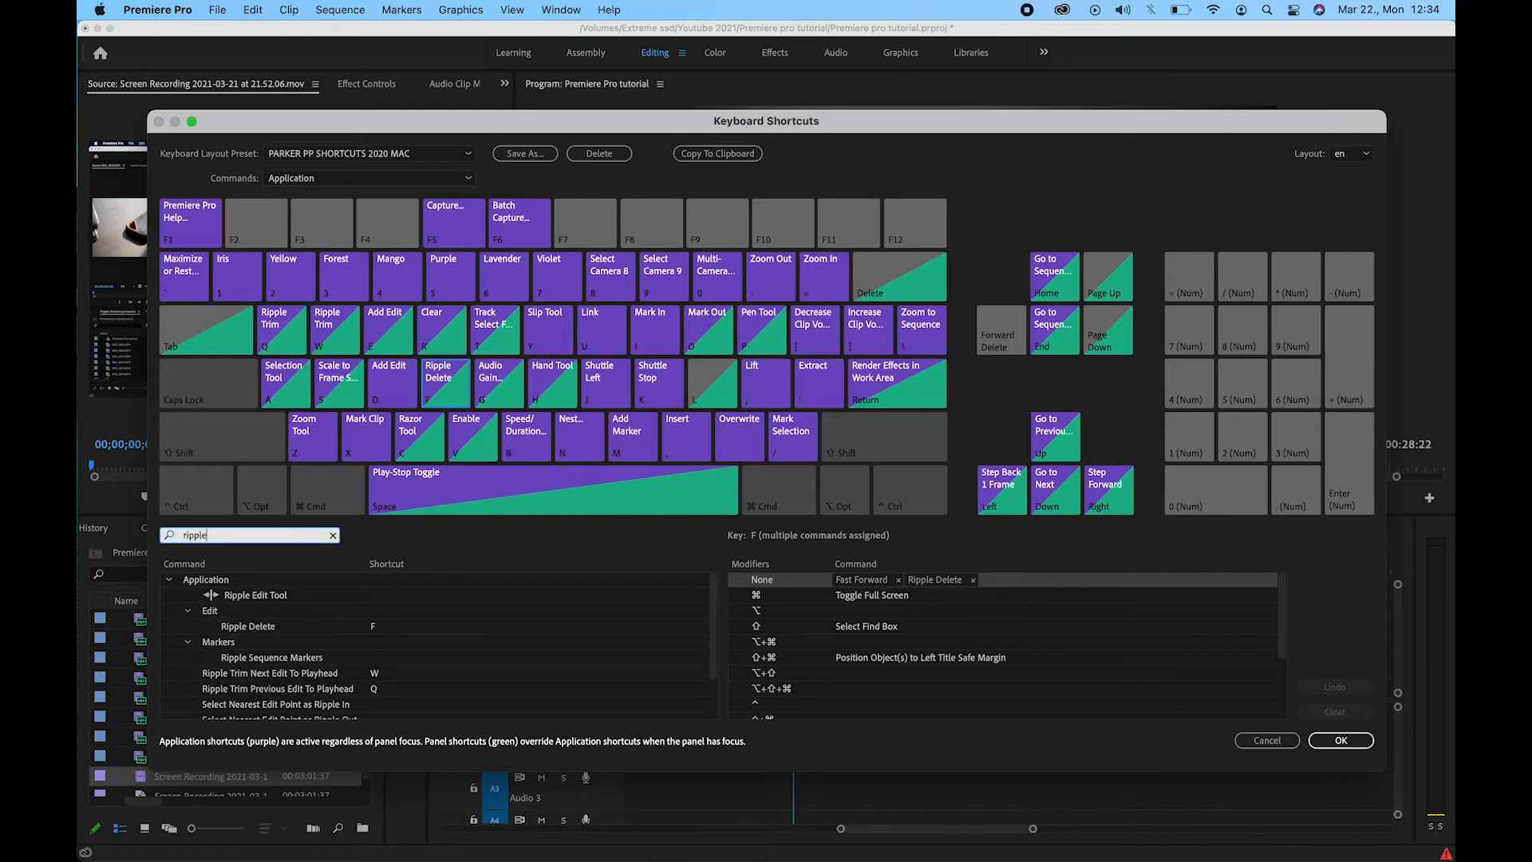
pyautogui.click(377, 628)
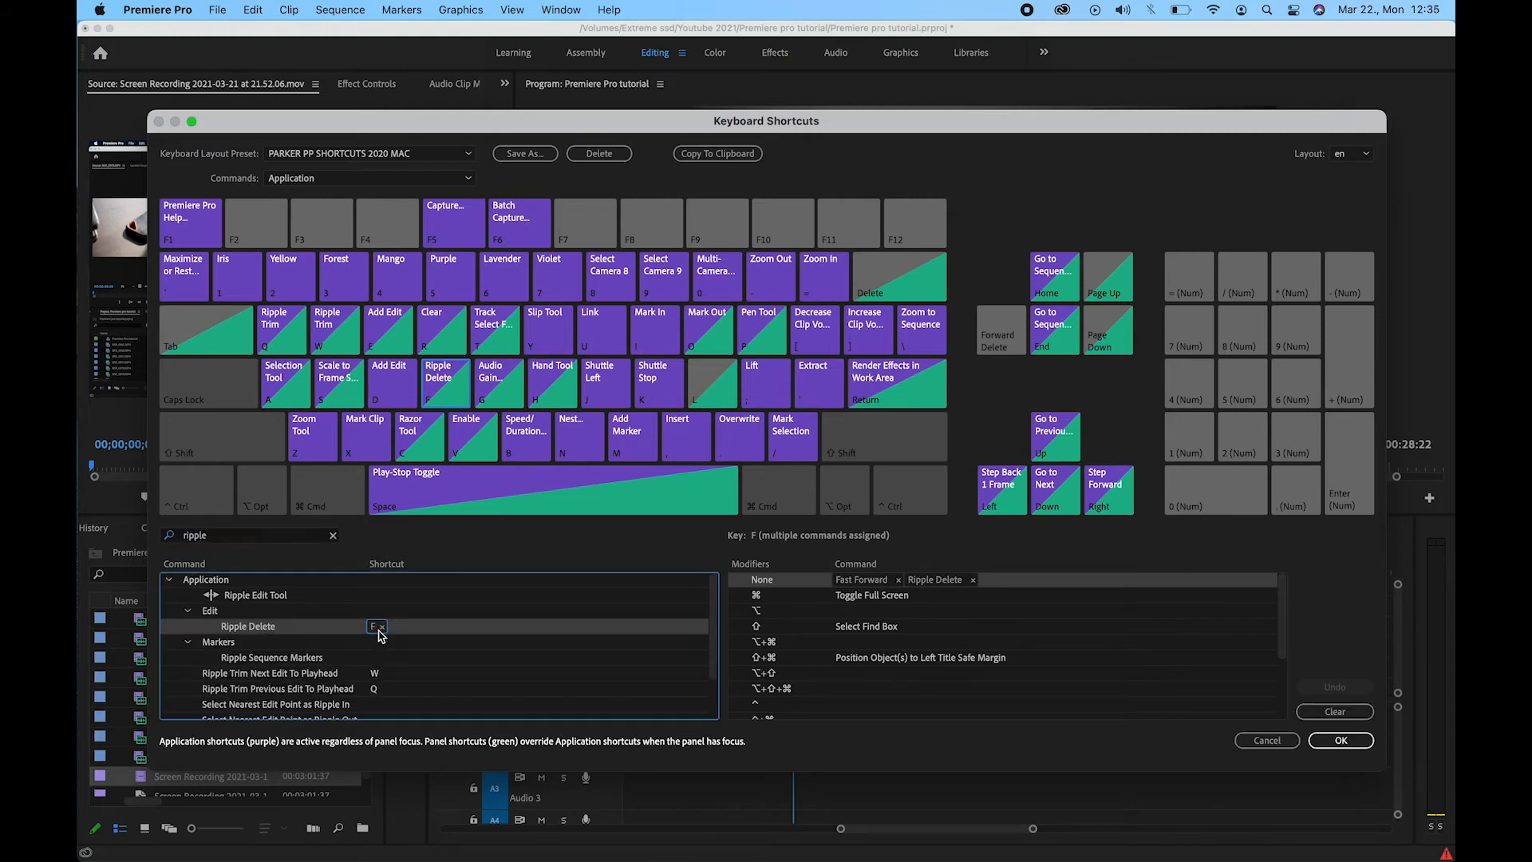
pyautogui.click(293, 610)
pyautogui.click(286, 624)
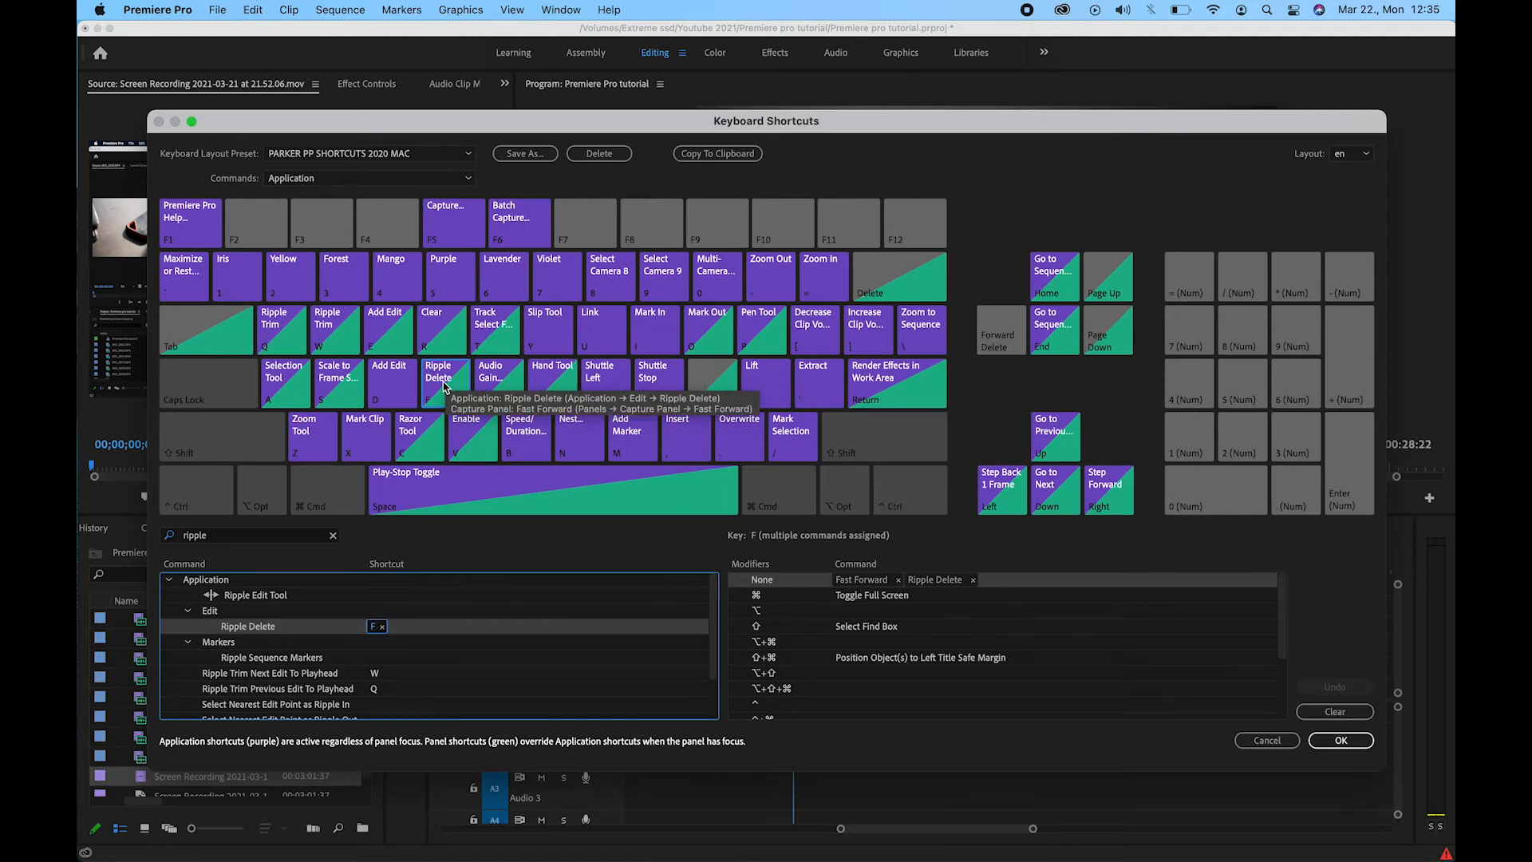
pyautogui.click(383, 627)
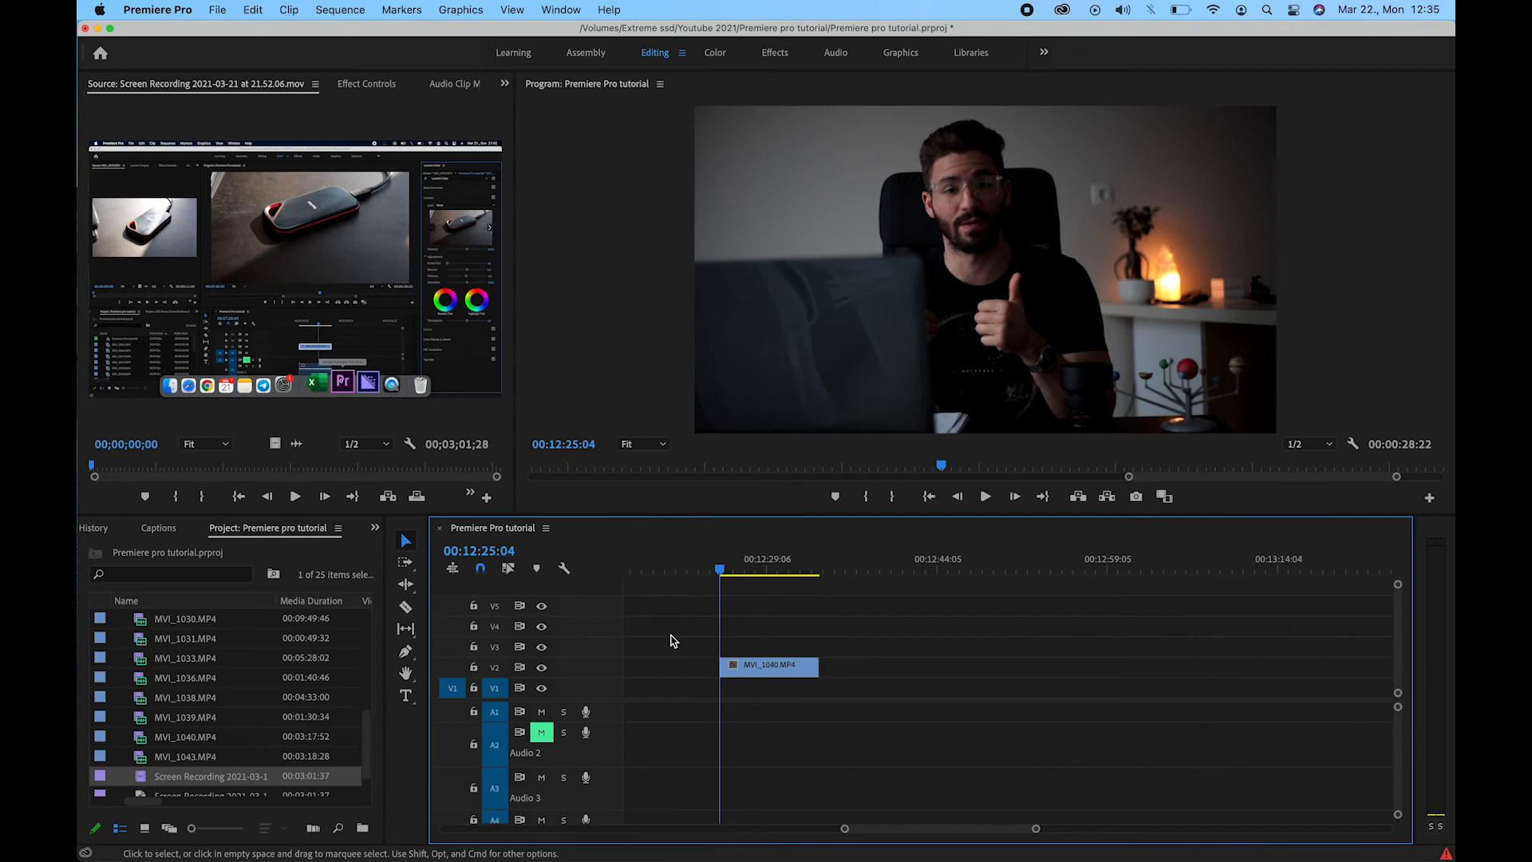
# - Split the MVI_1040.MP4 clip with the Razor tool into three pieces, the middle one running from 00:12:27:07 to 00:12:29:22
pyautogui.press('=')
pyautogui.hscroll(2, 720, 657)
pyautogui.scroll(1, 691, 644)
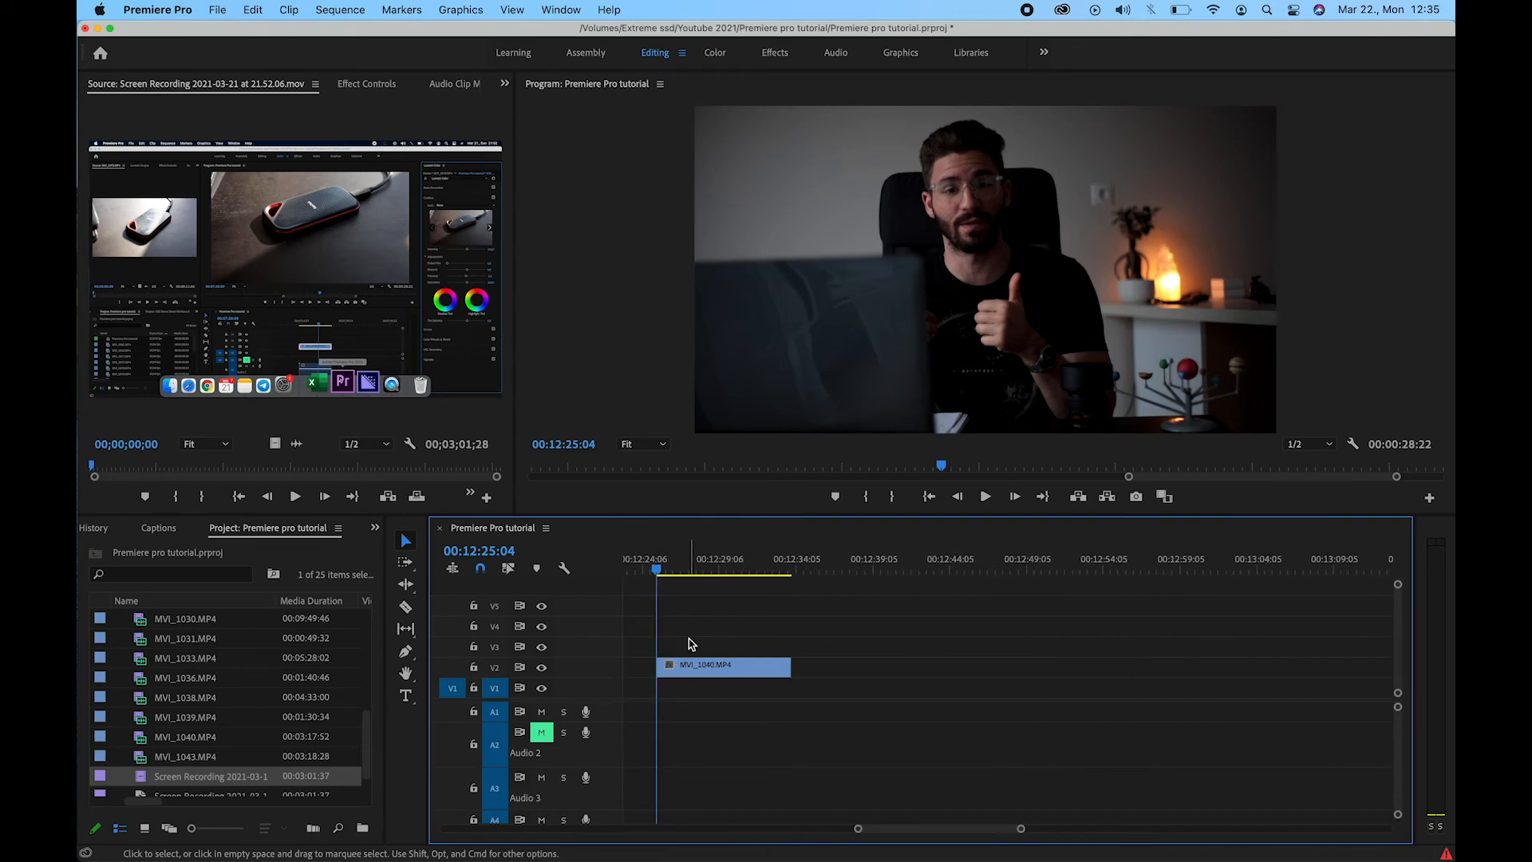
pyautogui.press('c')
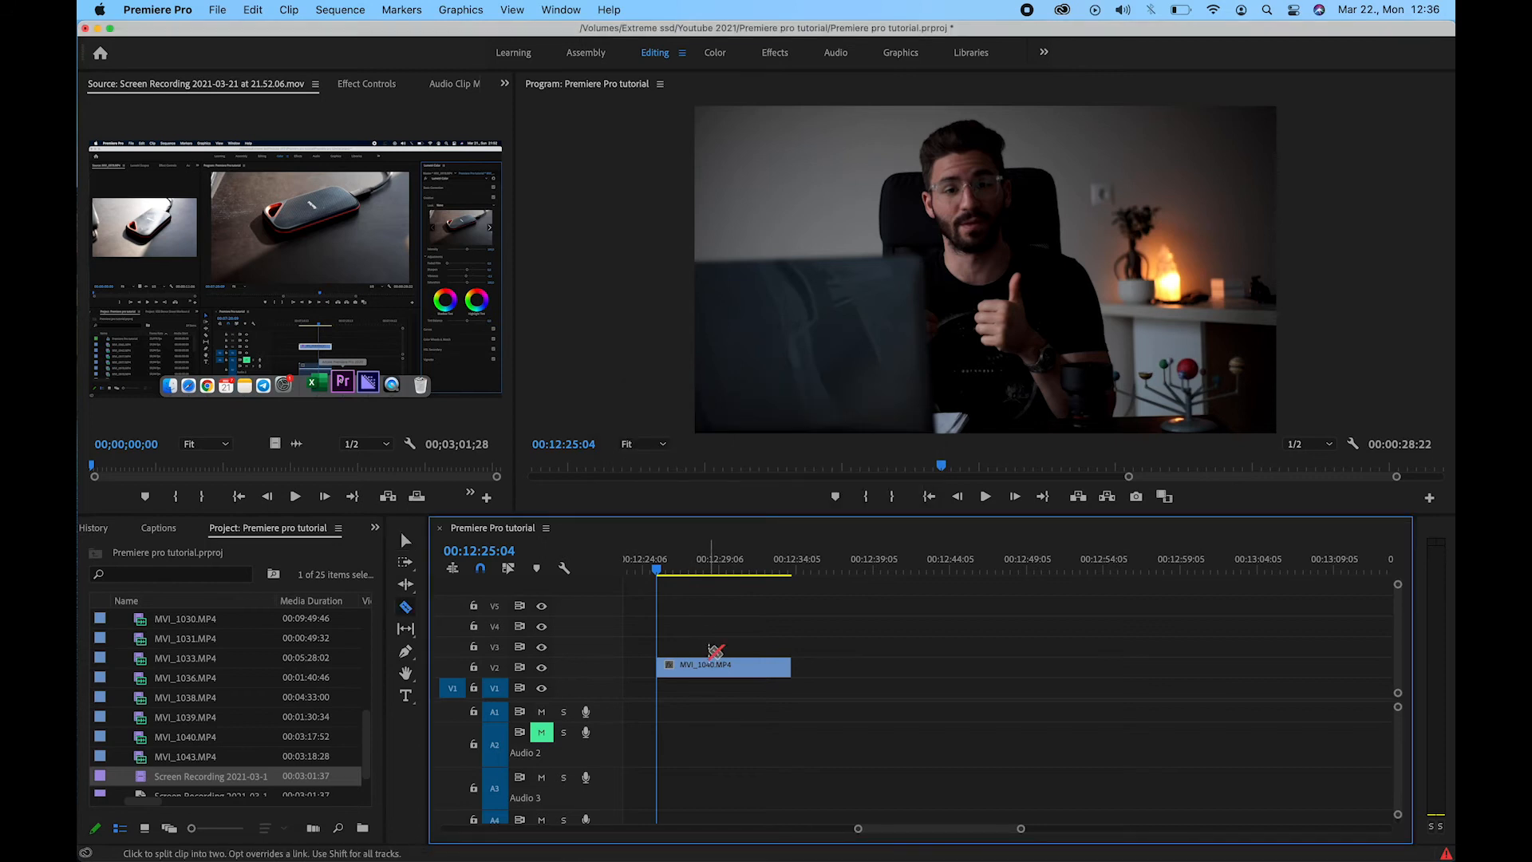
pyautogui.click(687, 664)
# - Delete the middle piece of MVI_1040.MP4 and move the trailing piece up against the first to close the gap
pyautogui.press('v')
pyautogui.click(717, 671)
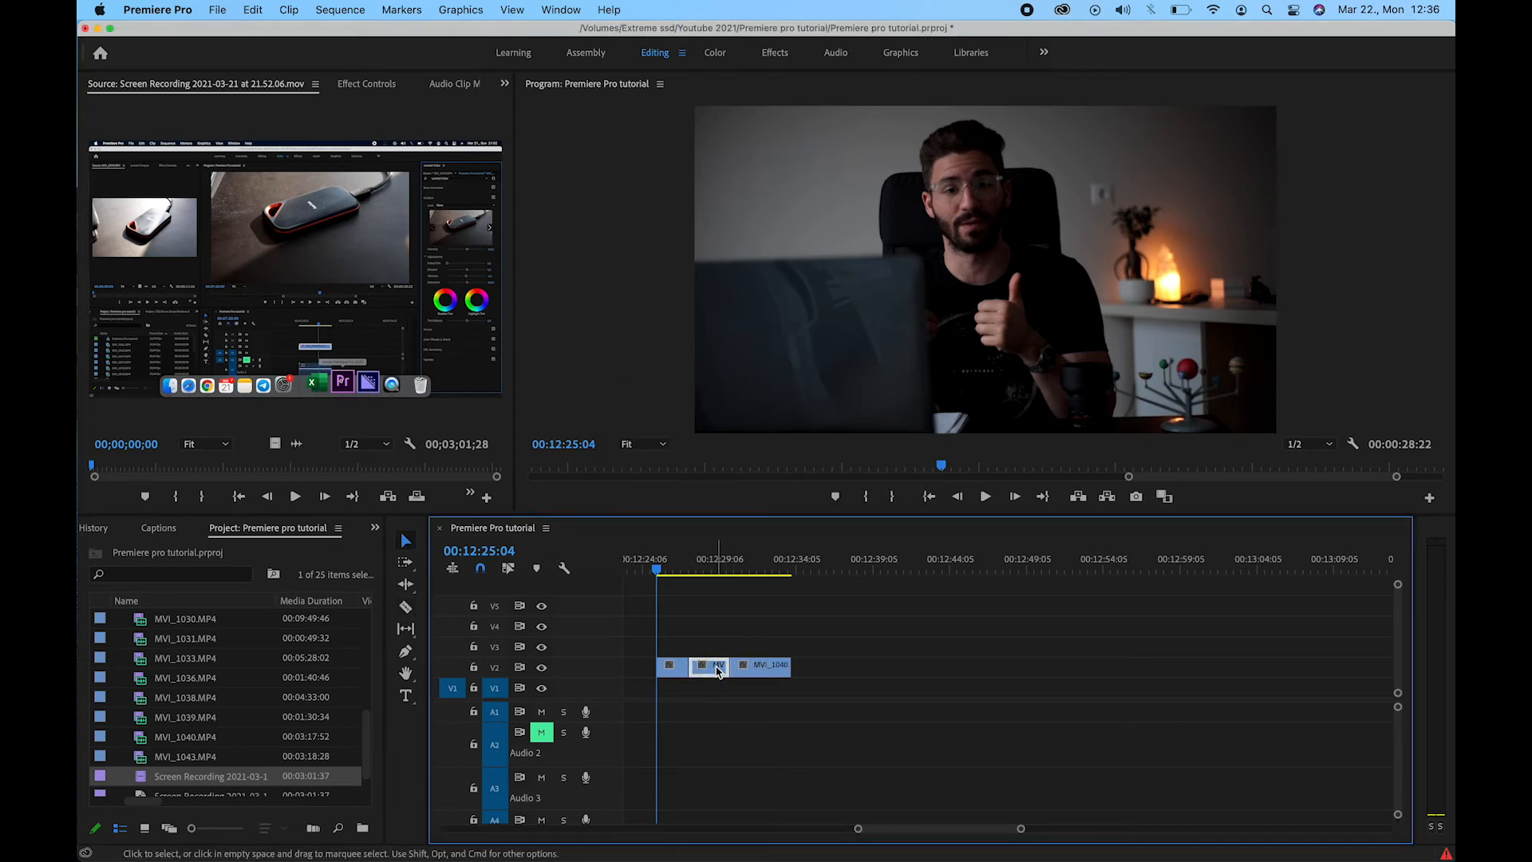
pyautogui.press('Delete')
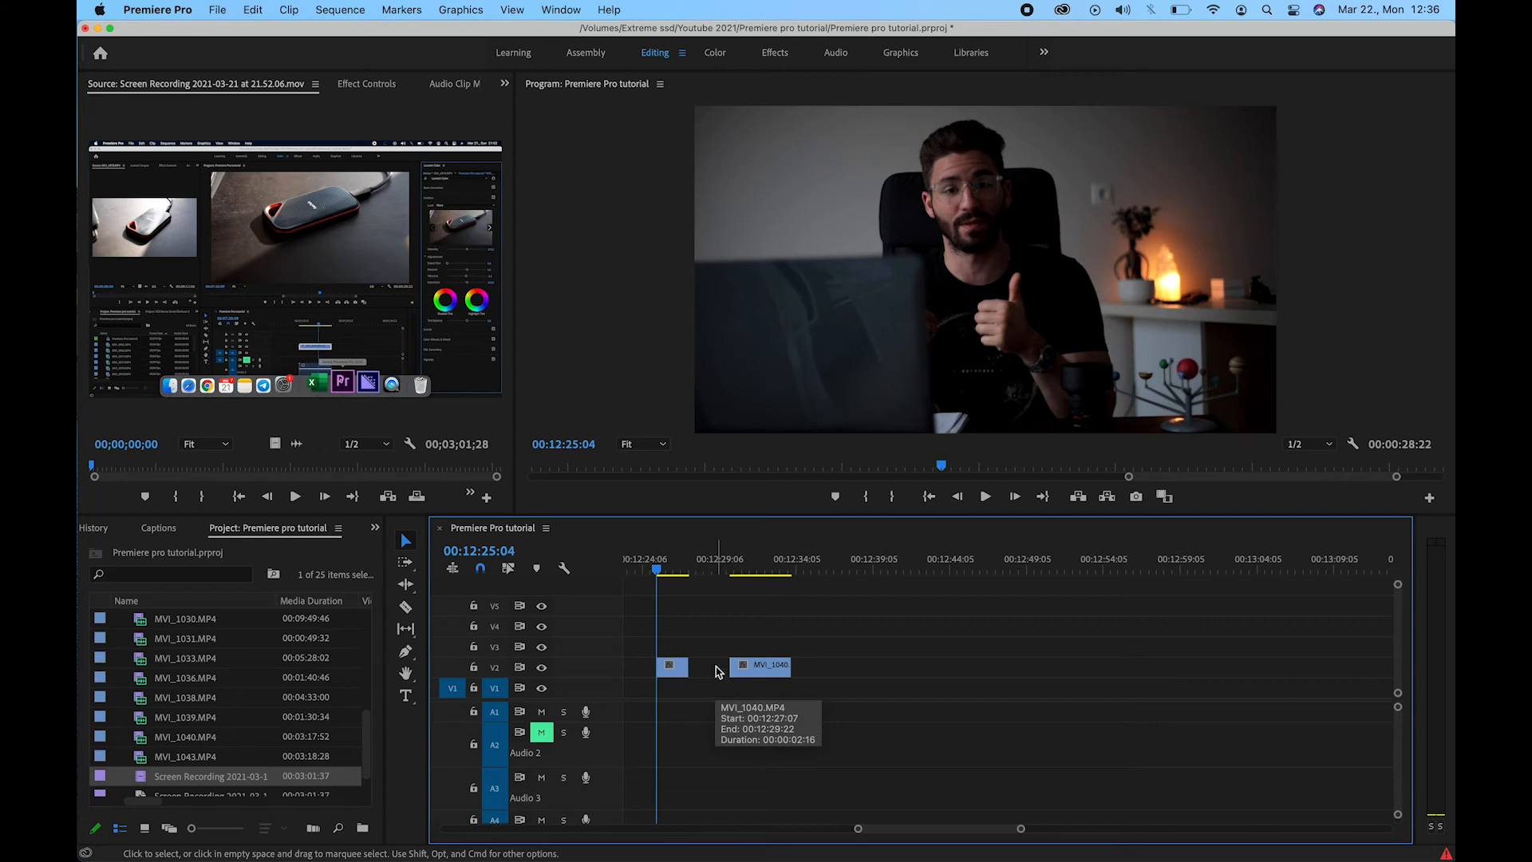
pyautogui.click(744, 669)
pyautogui.moveTo(744, 663); pyautogui.dragTo(710, 670)
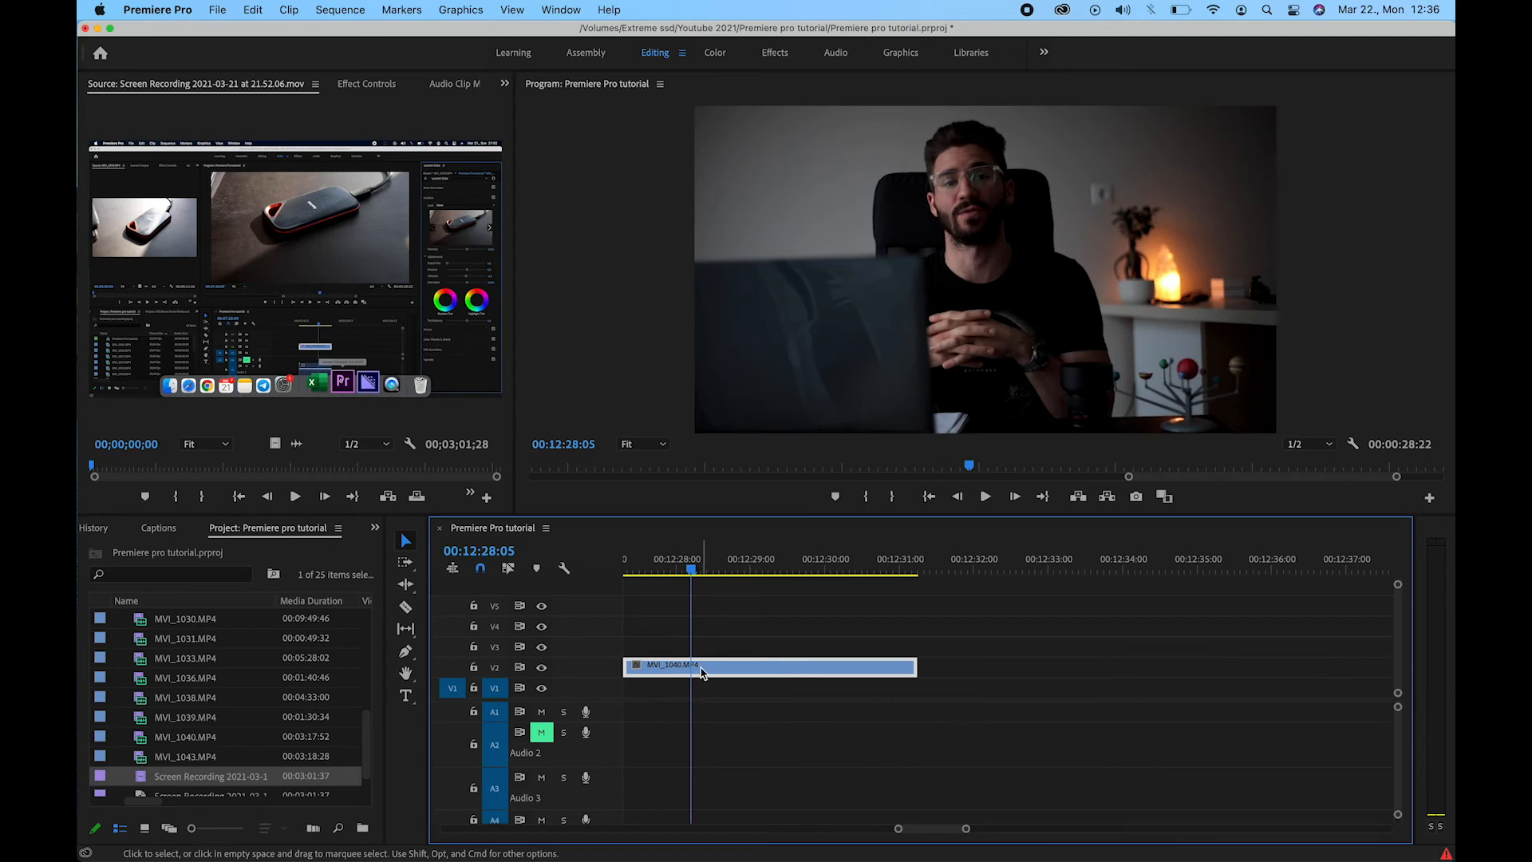
# - Split the trailing MVI_1040.MP4 piece with the Razor tool at 00:12:28:05 and 00:12:28:23
pyautogui.press('c')
pyautogui.click(692, 669)
pyautogui.click(750, 668)
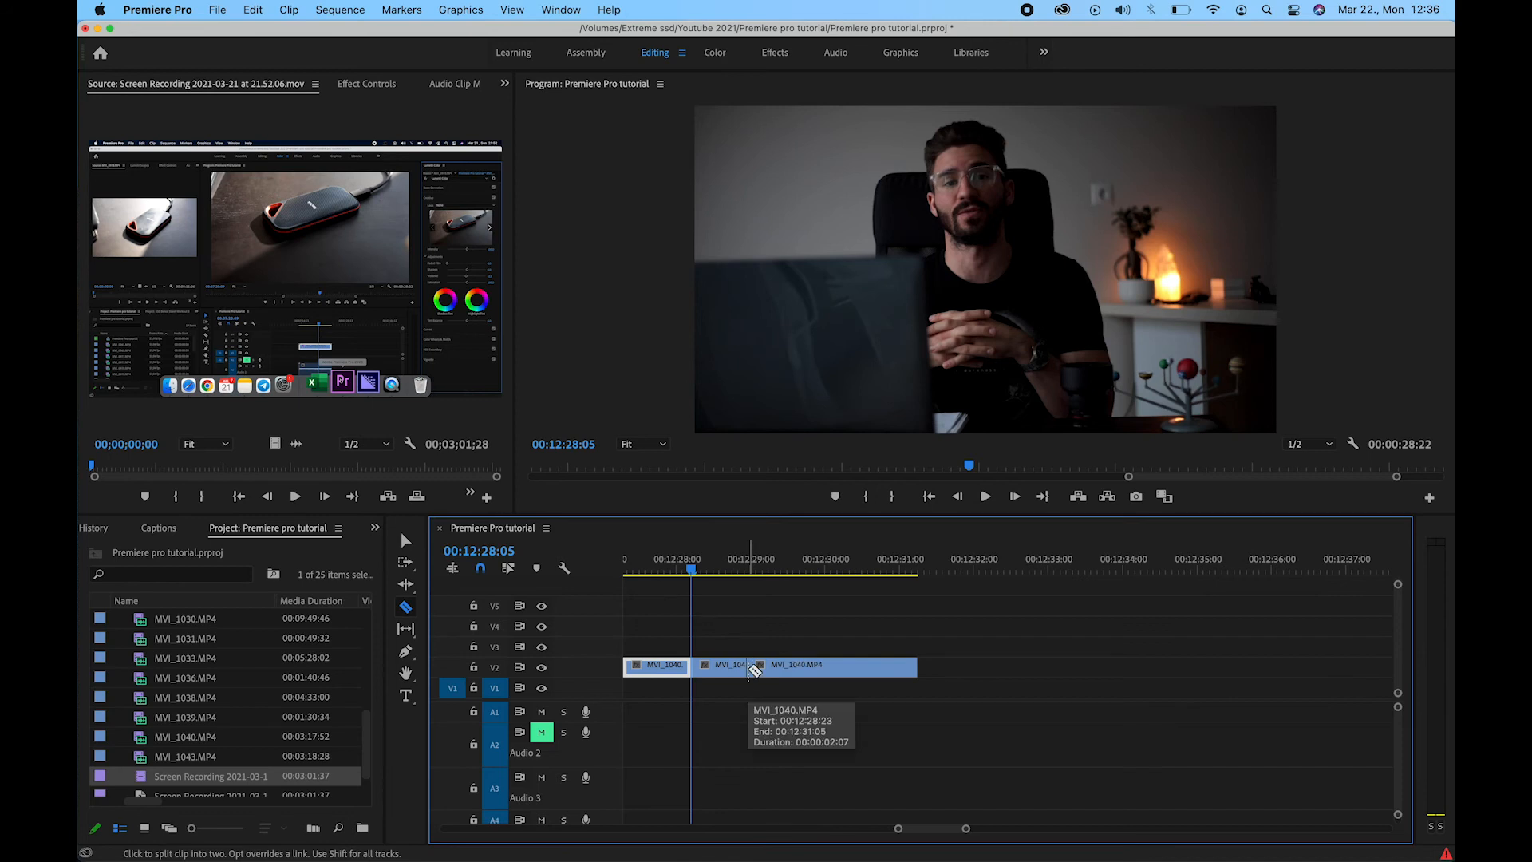
# - Ripple delete the short piece between the two new cuts and select the clips on either side of the join
pyautogui.press('v')
pyautogui.click(733, 670)
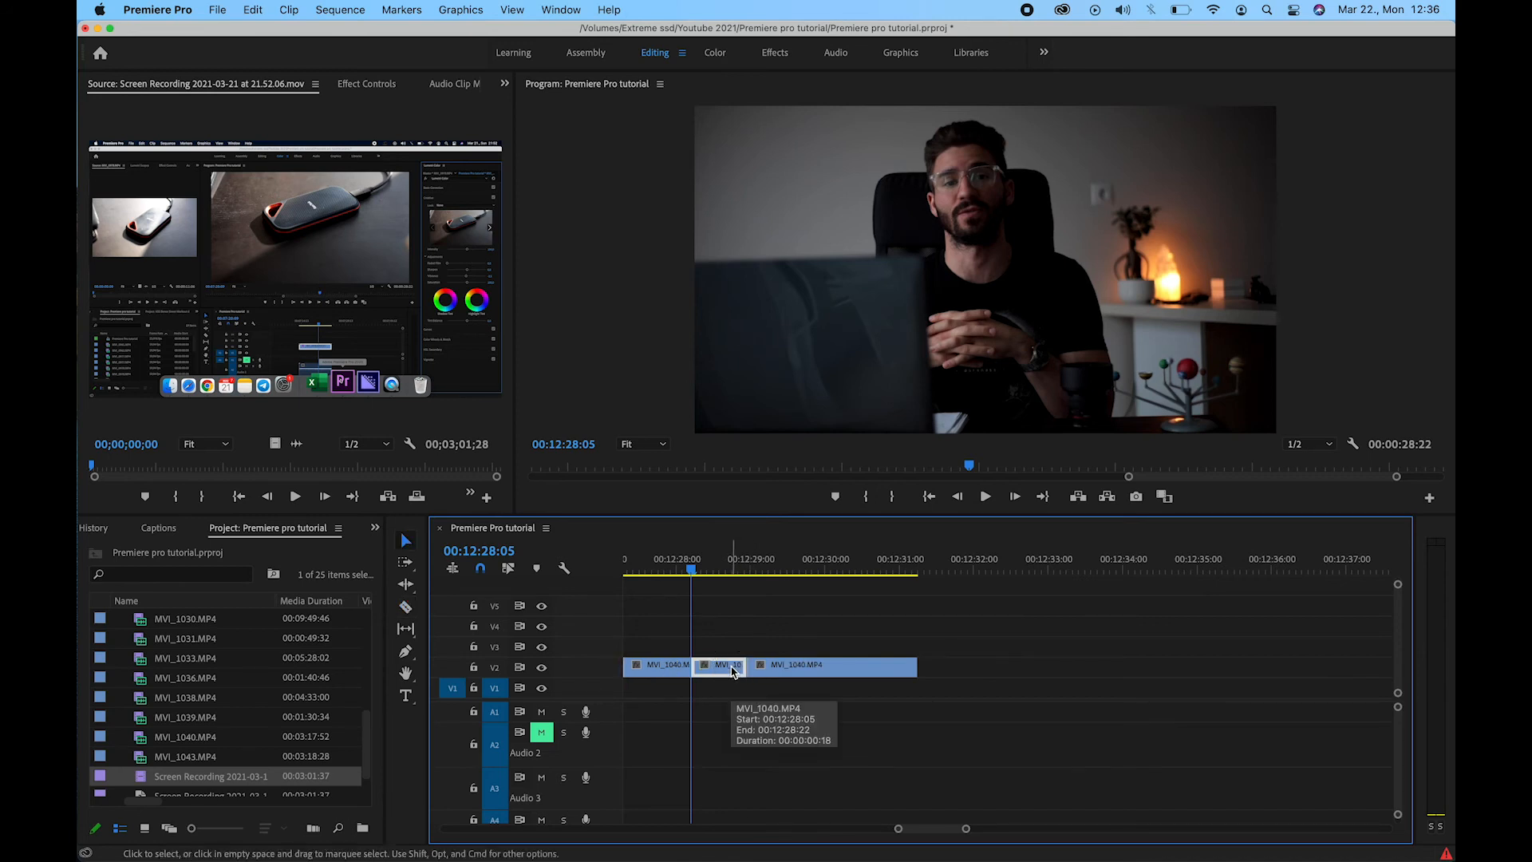
pyautogui.hotkey('alt', 'BackSpace')
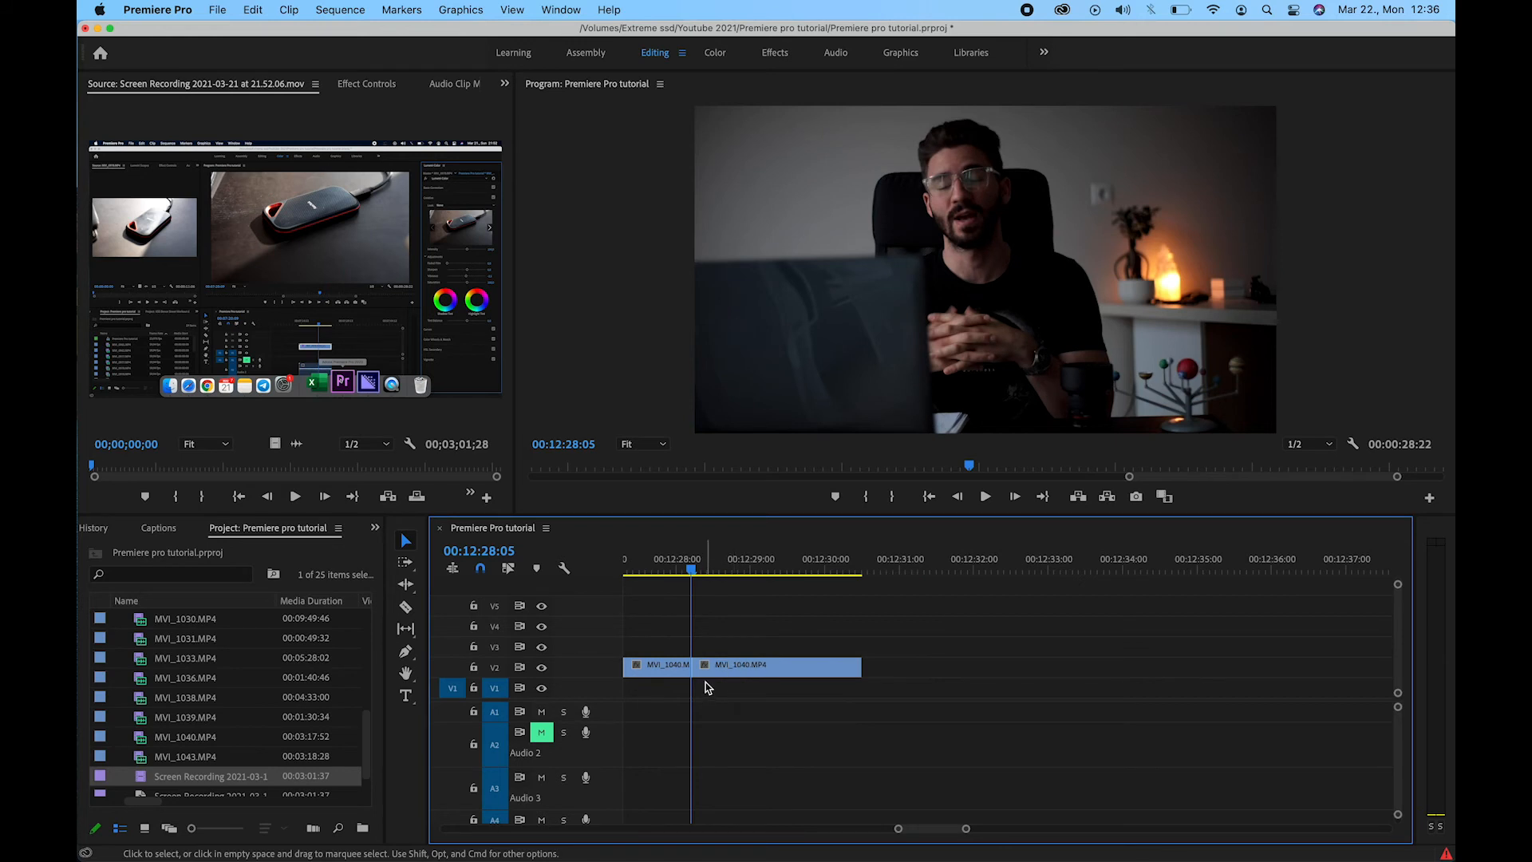
pyautogui.click(680, 670)
pyautogui.click(725, 675)
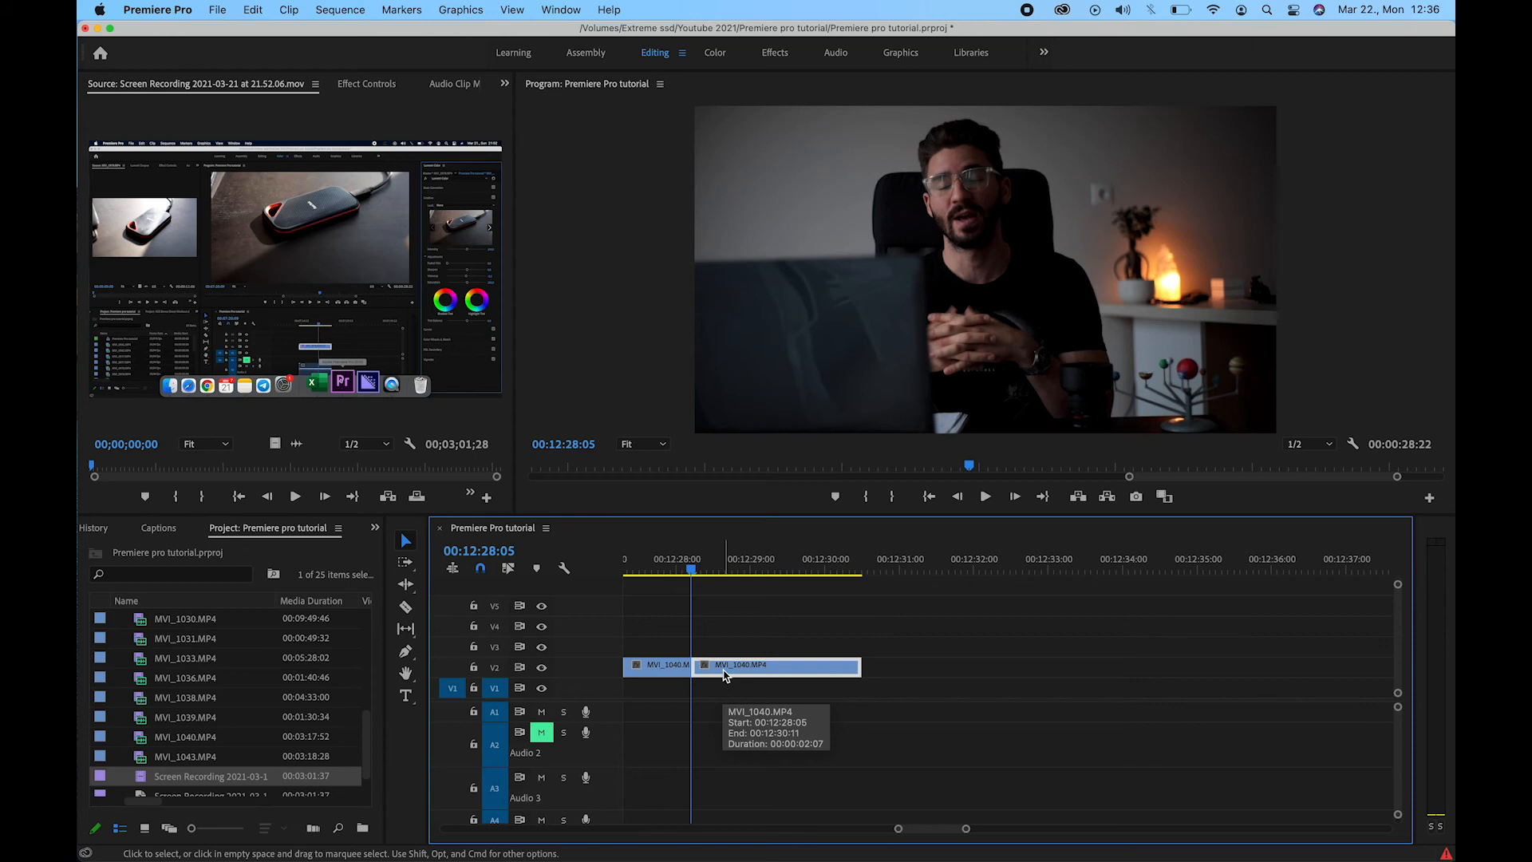
pyautogui.hscroll(-3, 739, 671)
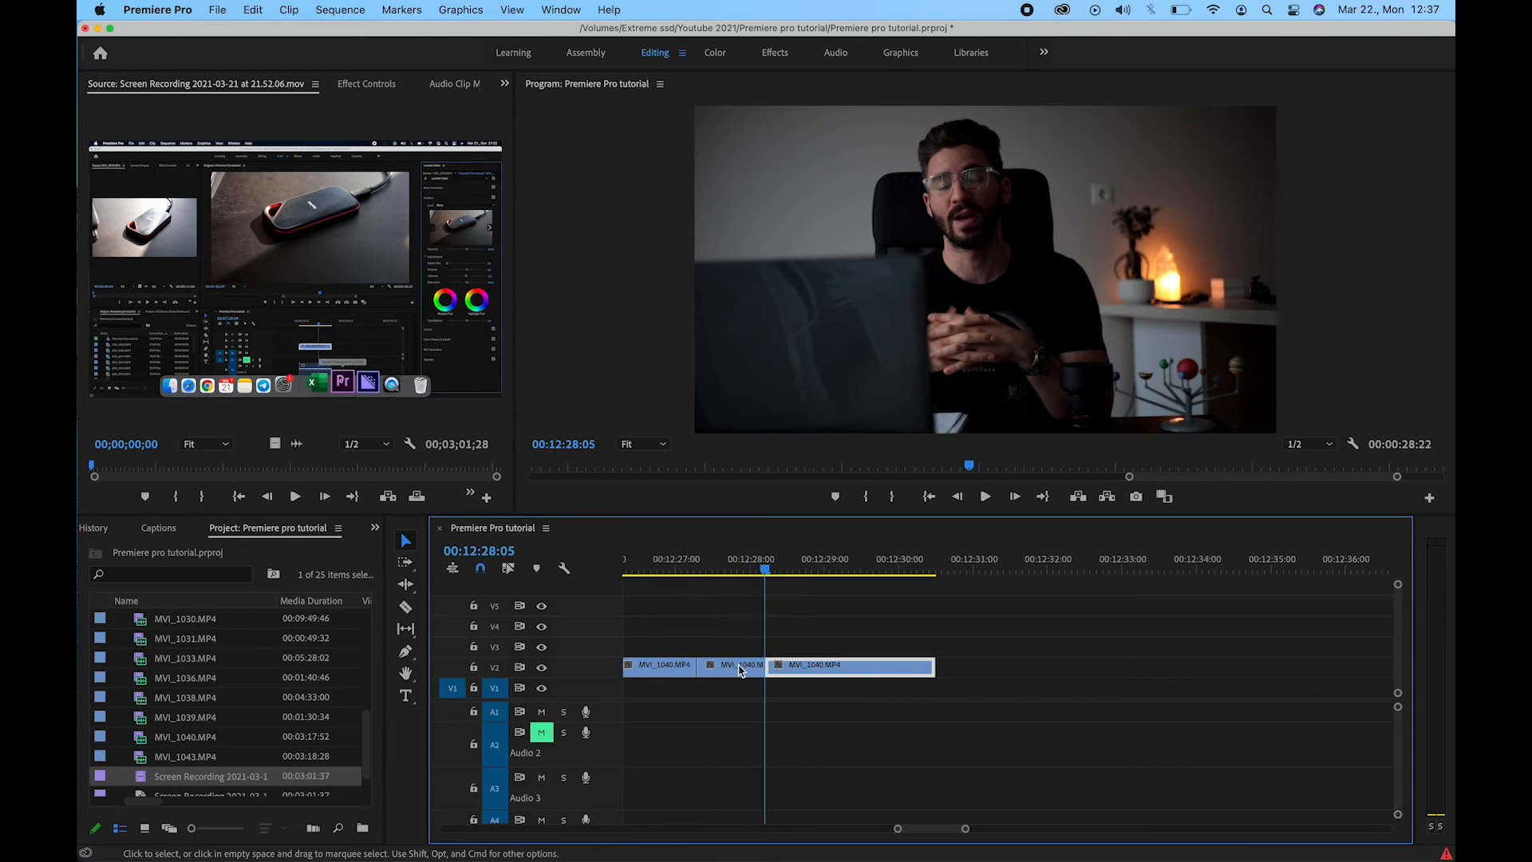
pyautogui.scroll(-1, 739, 670)
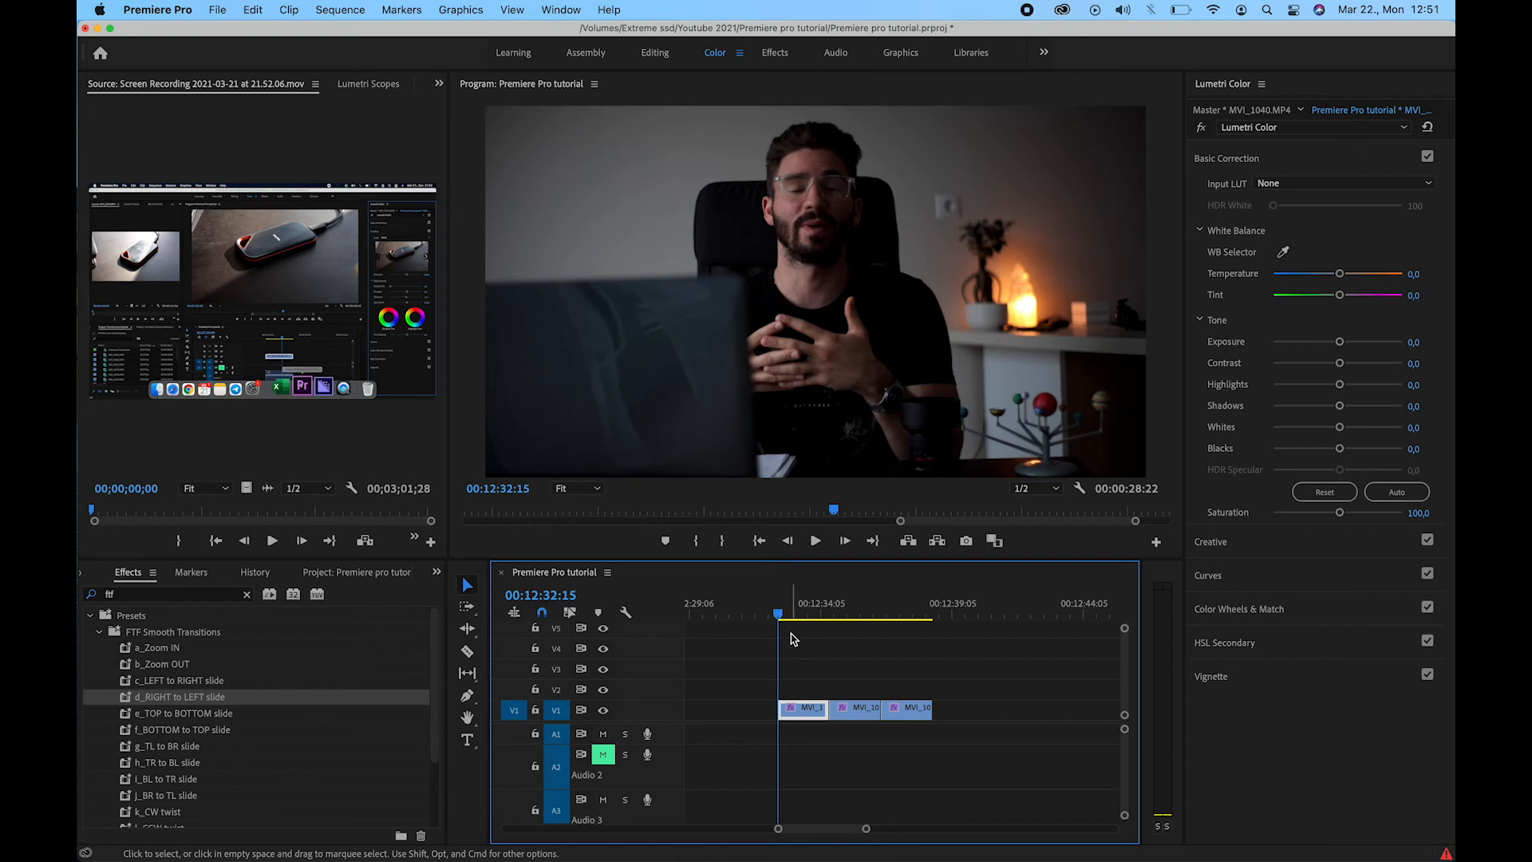
# - Grade the first MVI_1040.MP4 clip in Lumetri Color with exposure 1.8 and contrast 55.7, using the frame at 00:12:33:03
pyautogui.scroll(3, 785, 654)
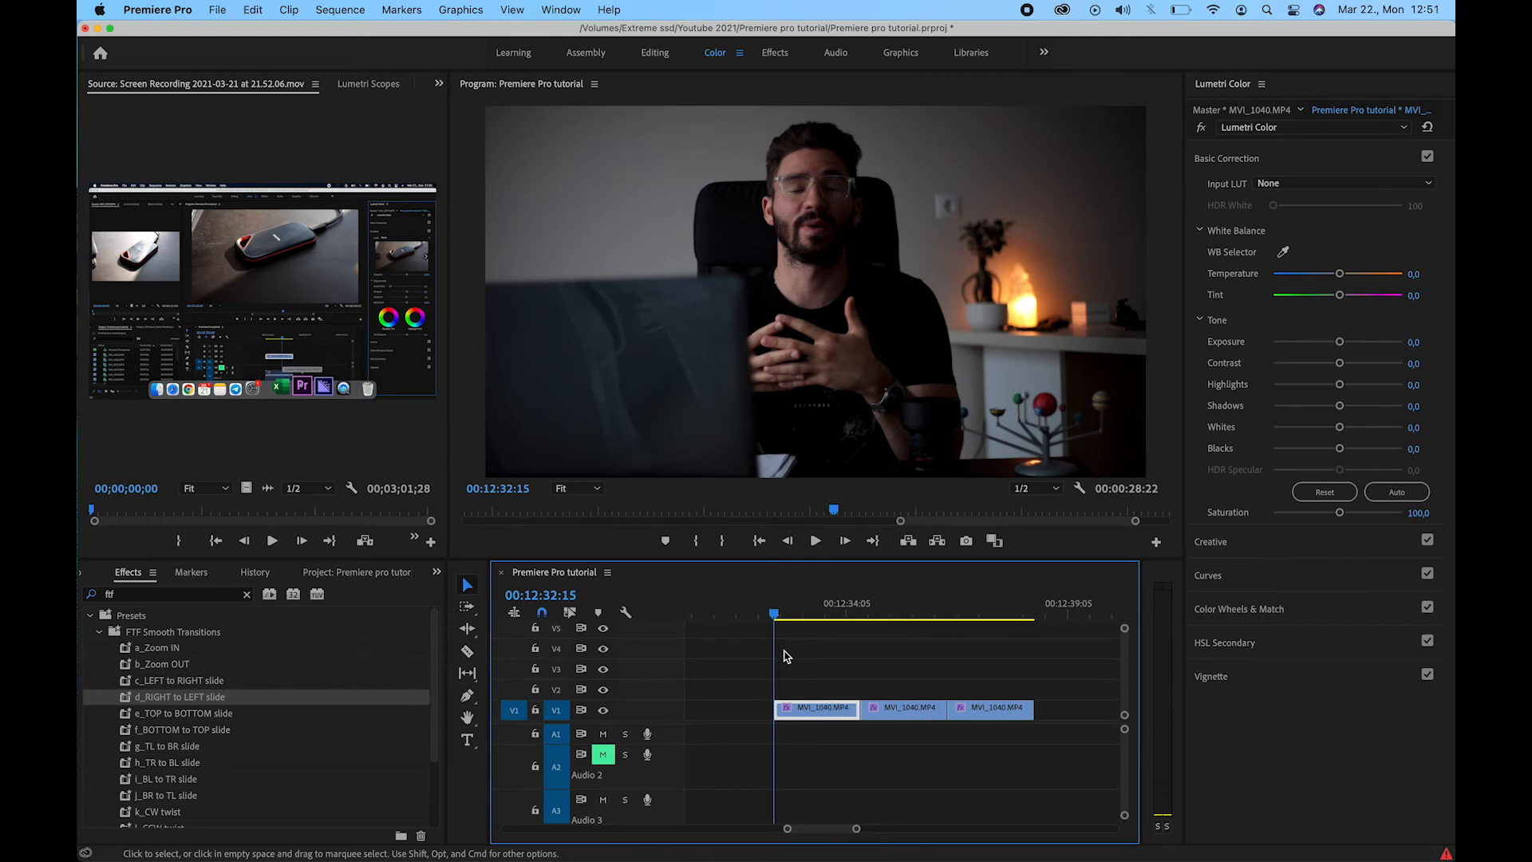
pyautogui.moveTo(802, 614)
pyautogui.mouseDown()
pyautogui.moveTo(886, 624)
pyautogui.moveTo(796, 626)
pyautogui.mouseUp()
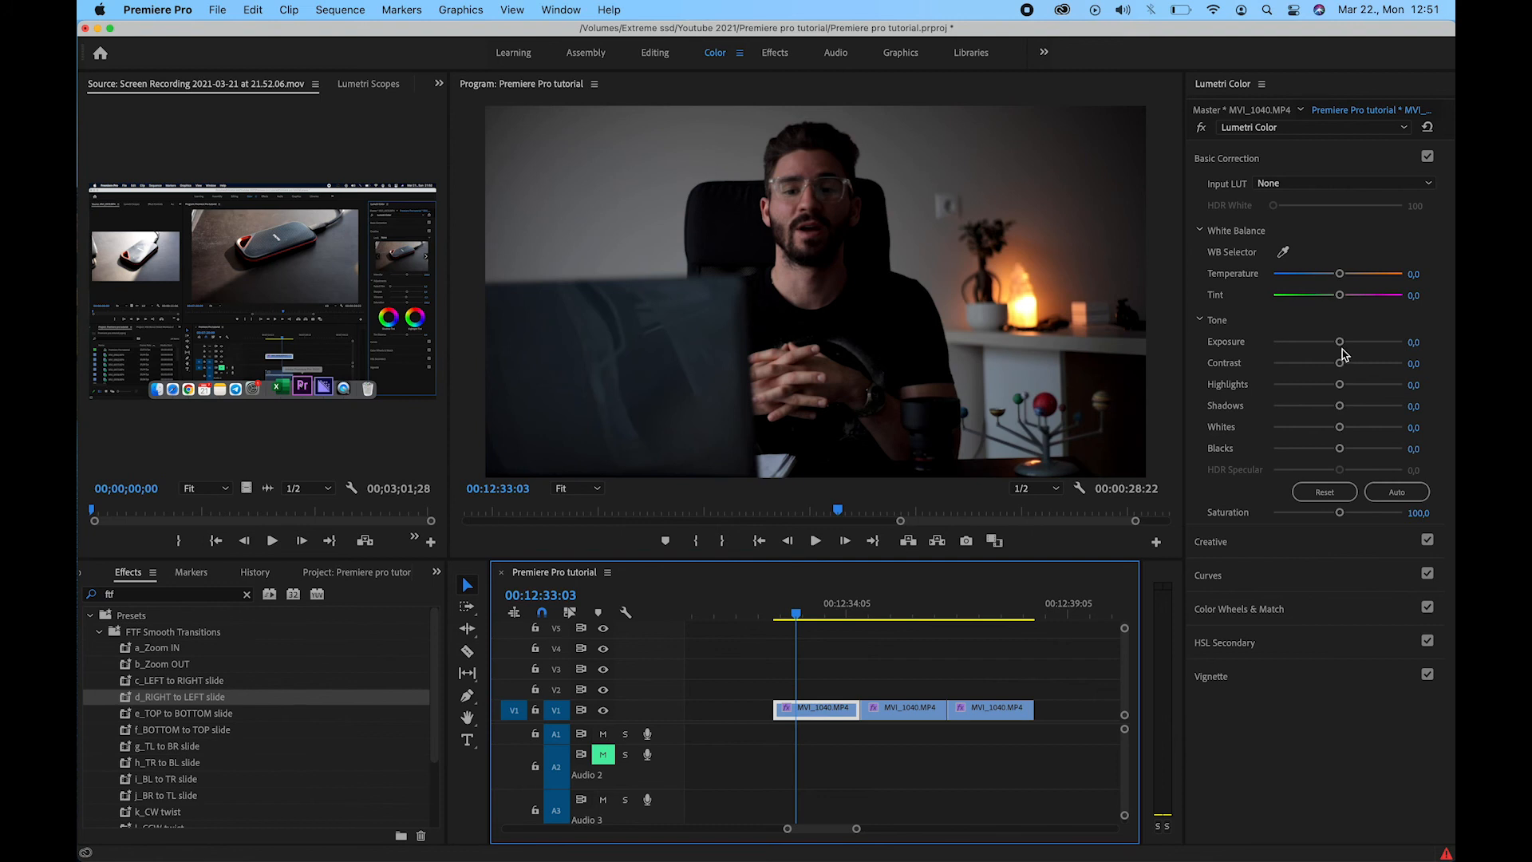
pyautogui.moveTo(1340, 343); pyautogui.dragTo(1374, 364)
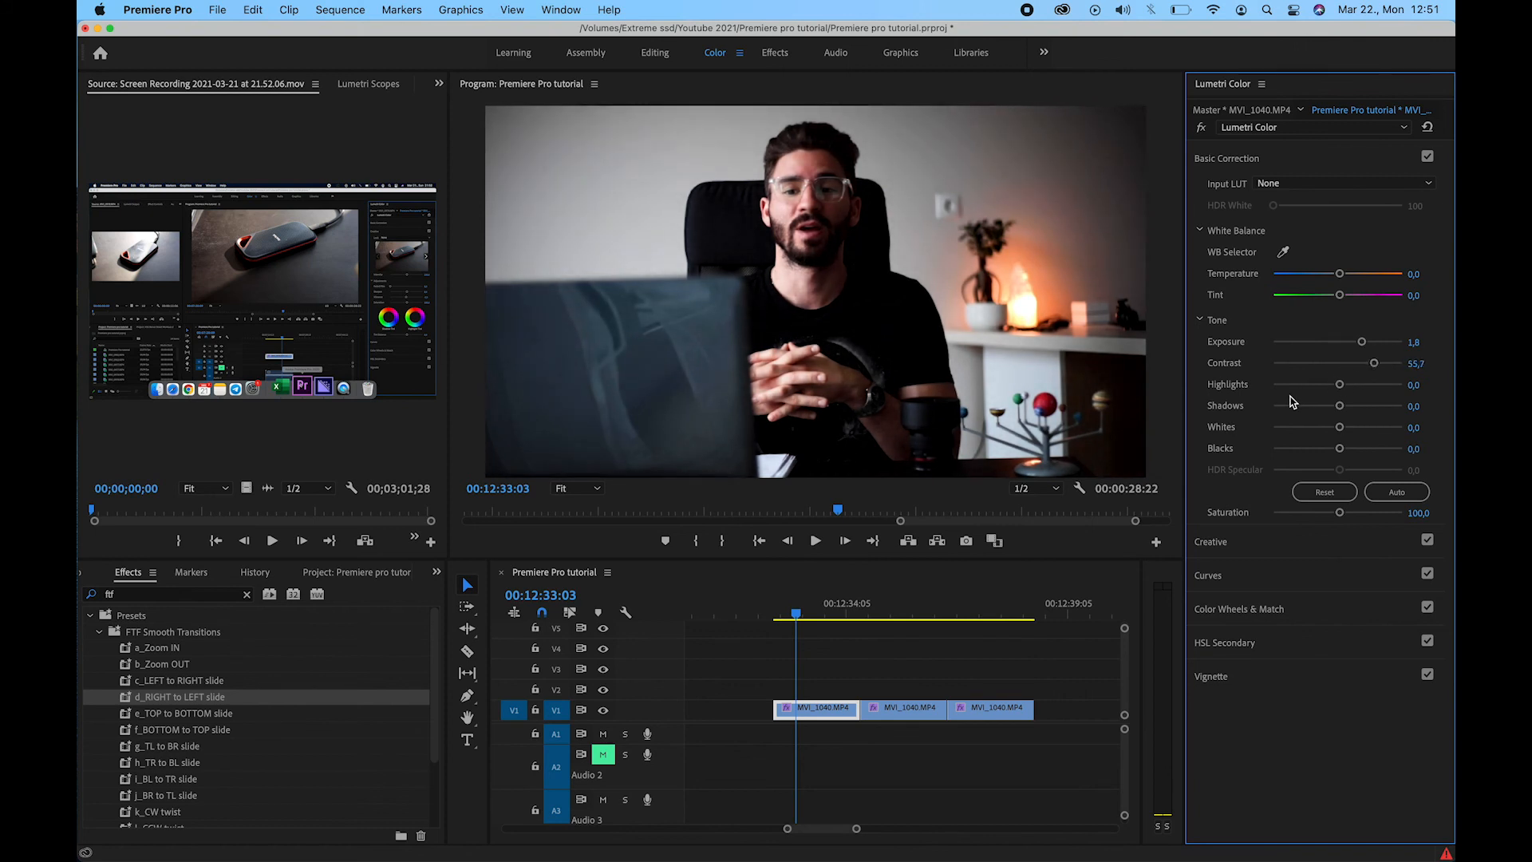
# - Preview the grade across the first two clips and copy the graded first MVI_1040.MP4 clip
pyautogui.click(796, 614)
pyautogui.moveTo(796, 614); pyautogui.dragTo(888, 616)
pyautogui.click(816, 631)
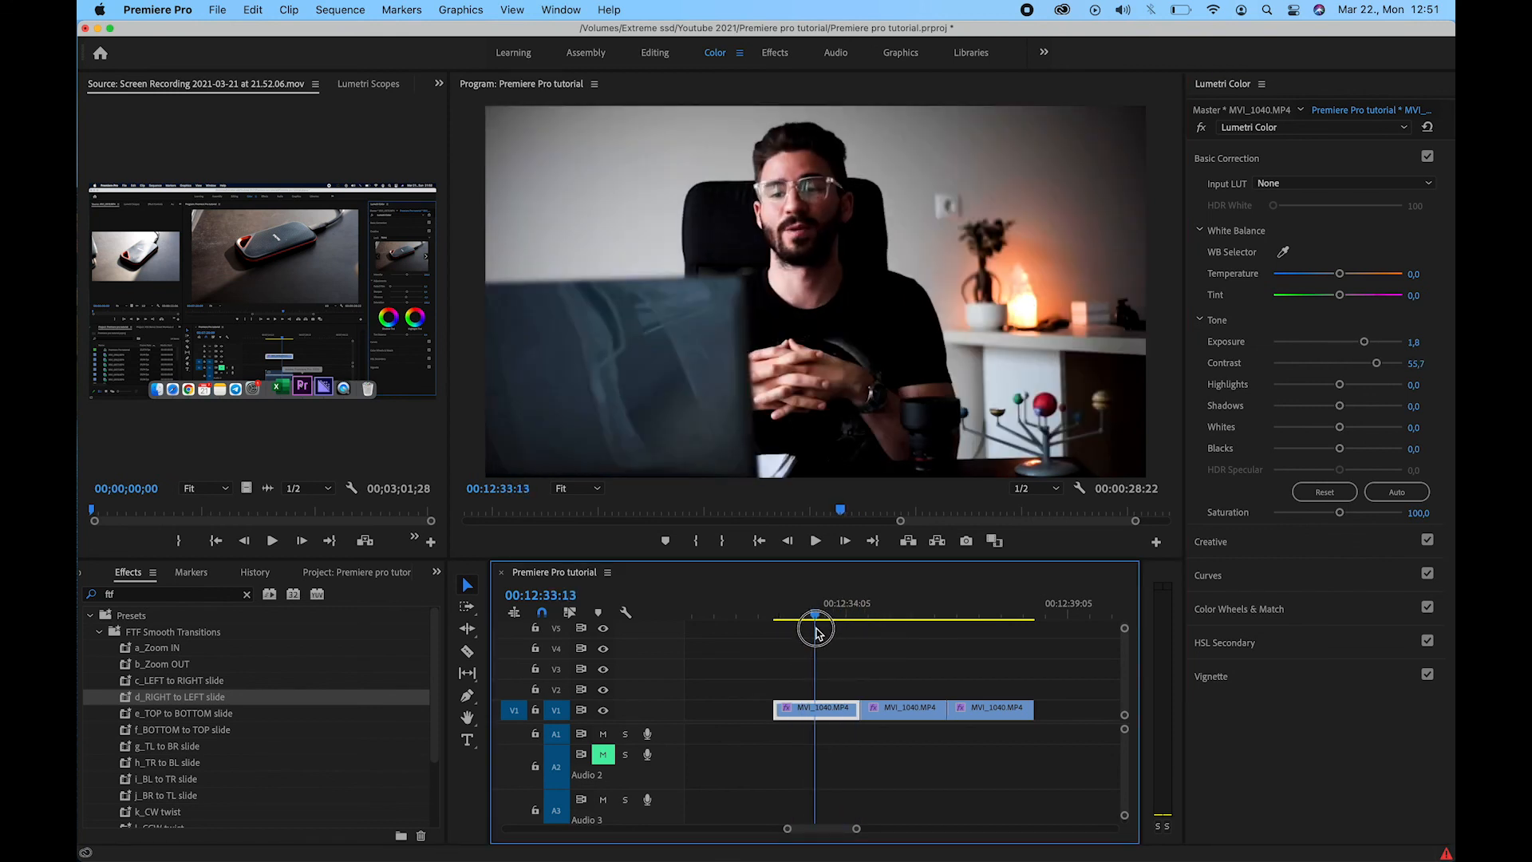
pyautogui.rightClick(815, 712)
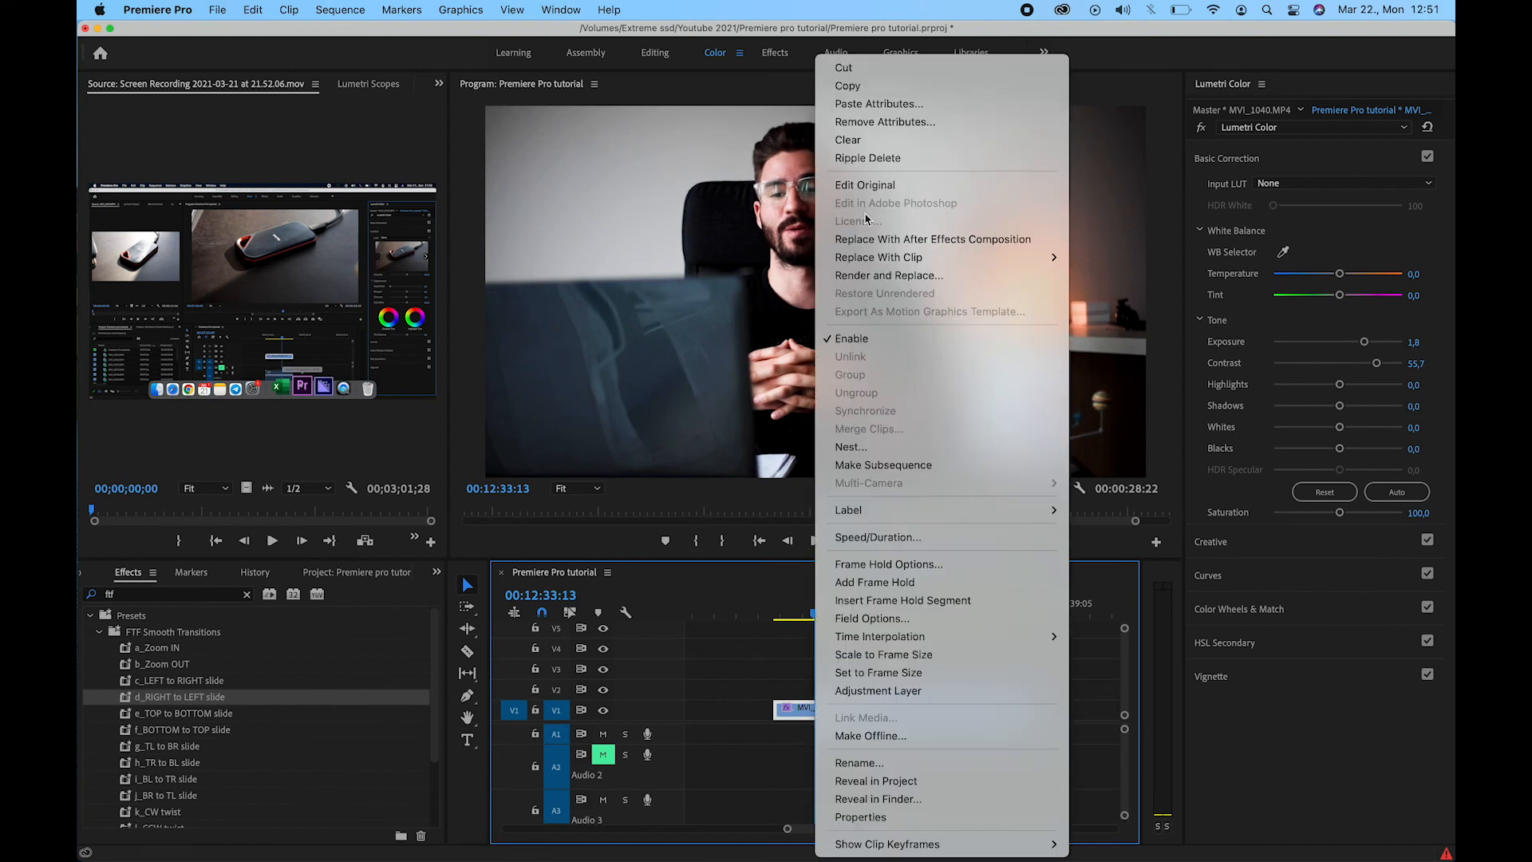
pyautogui.click(848, 85)
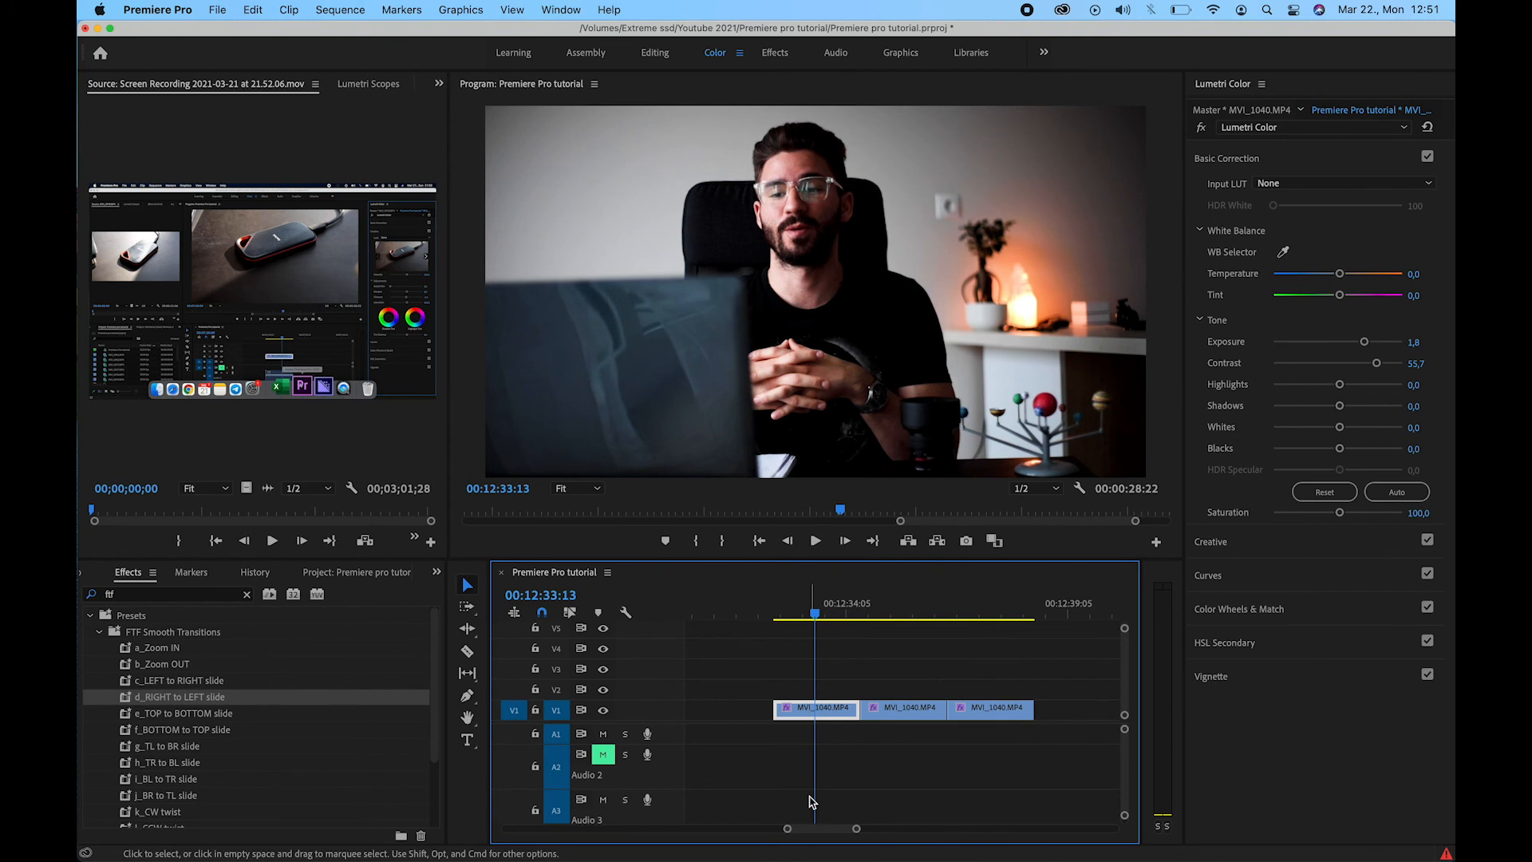
# - Paste only the copied Lumetri Color effect attributes onto the second MVI_1040.MP4 clip and check its frames
pyautogui.click(871, 614)
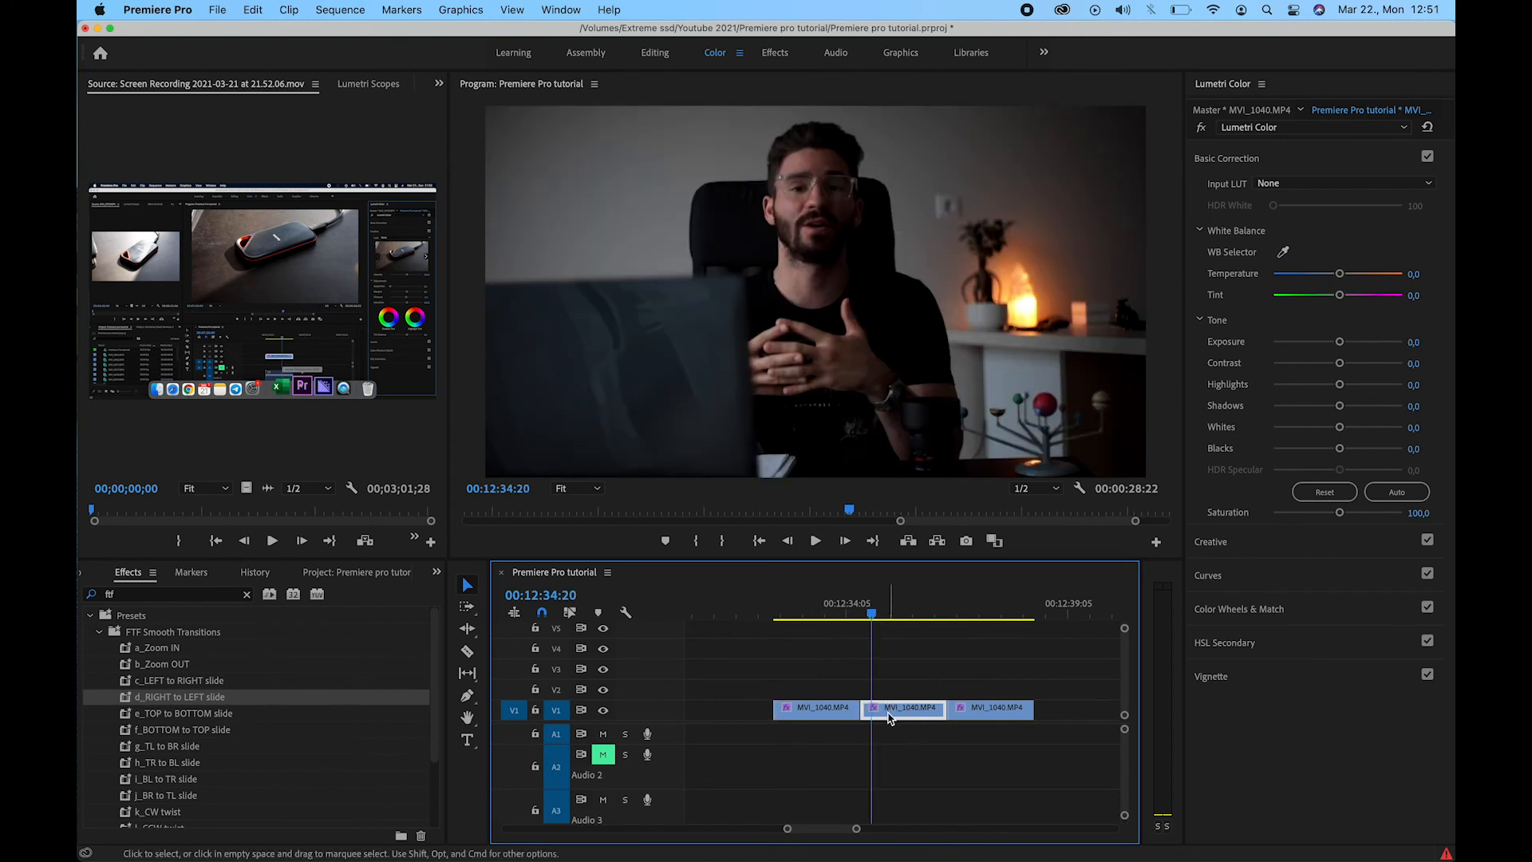
pyautogui.click(839, 716)
pyautogui.click(905, 718)
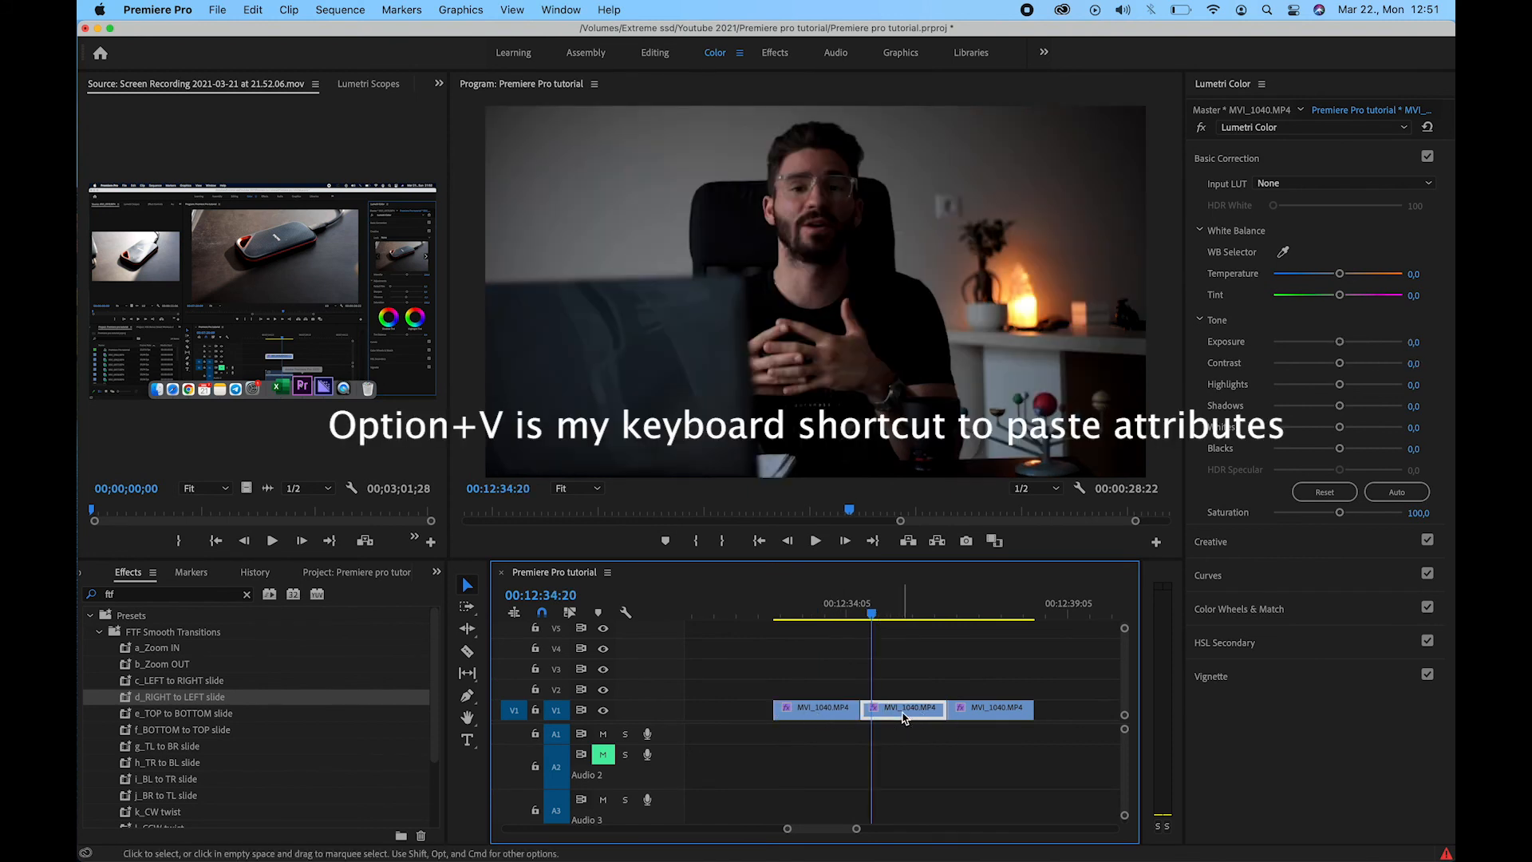
pyautogui.hotkey('alt', 'v')
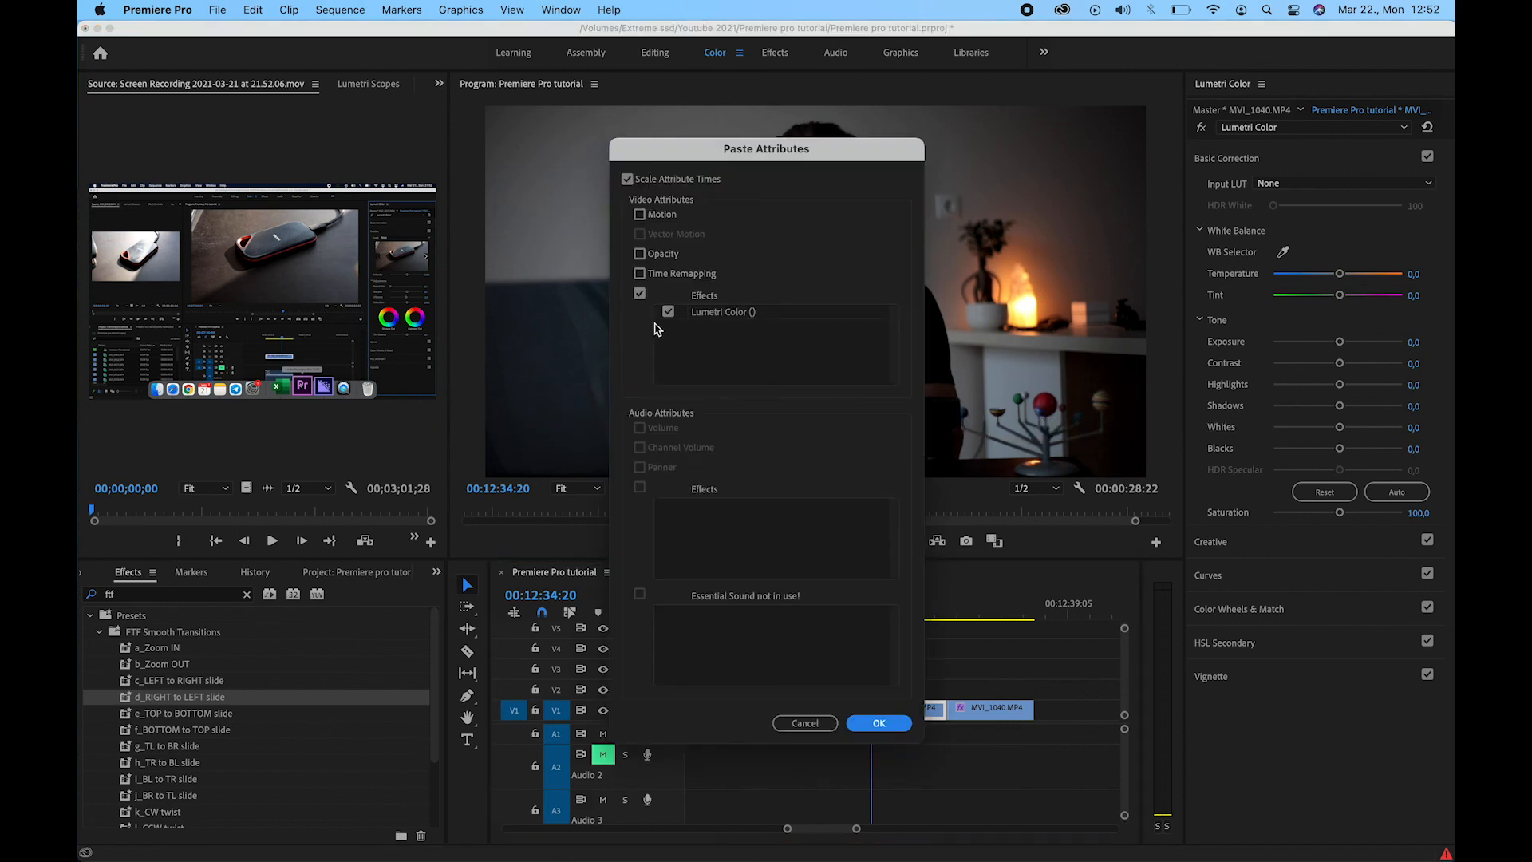
pyautogui.click(640, 293)
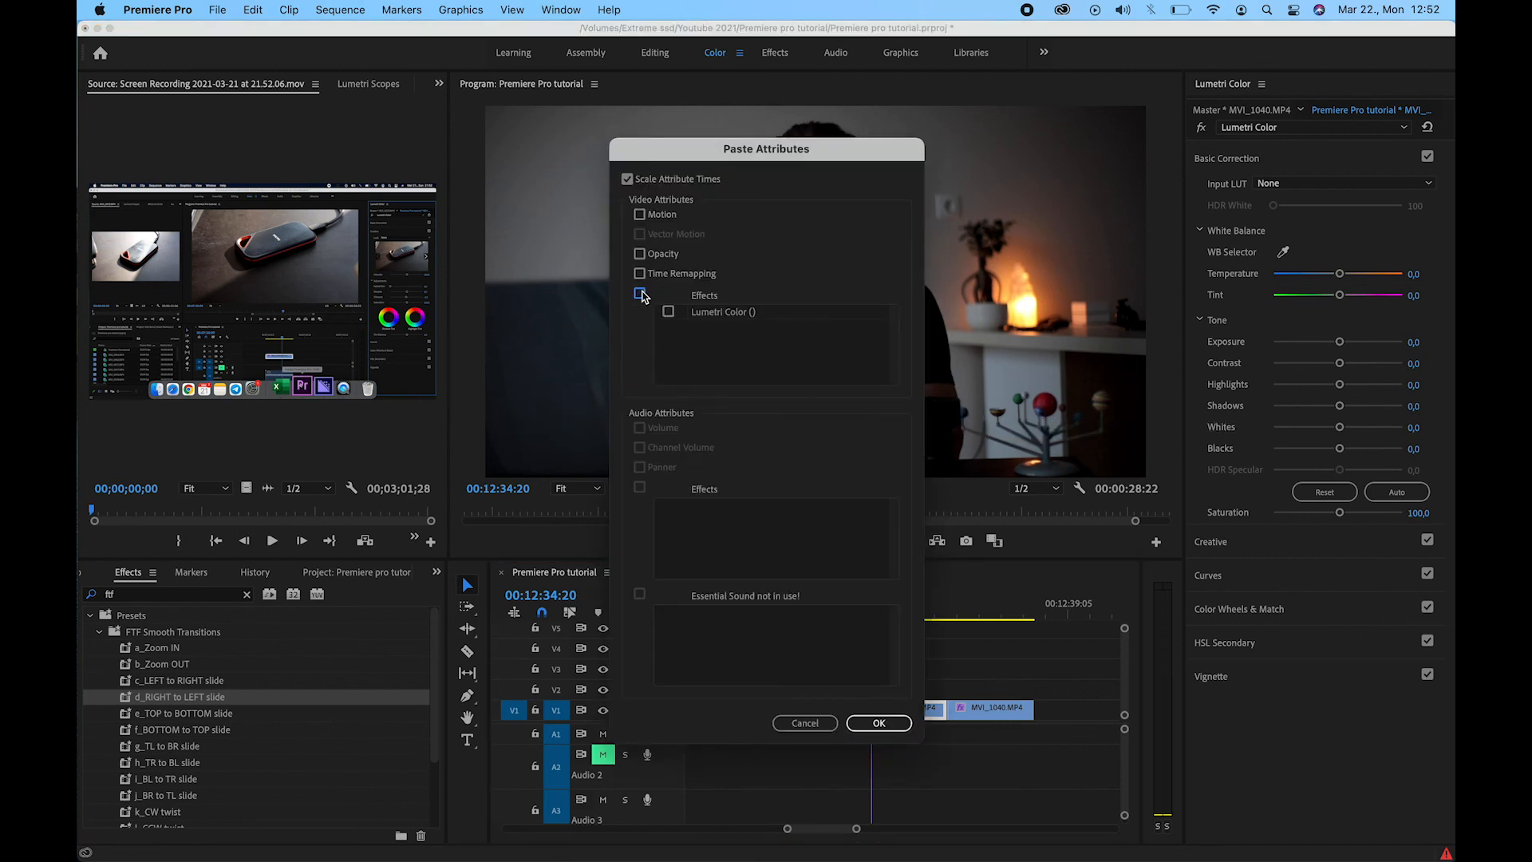
pyautogui.click(640, 294)
pyautogui.click(879, 722)
pyautogui.click(880, 616)
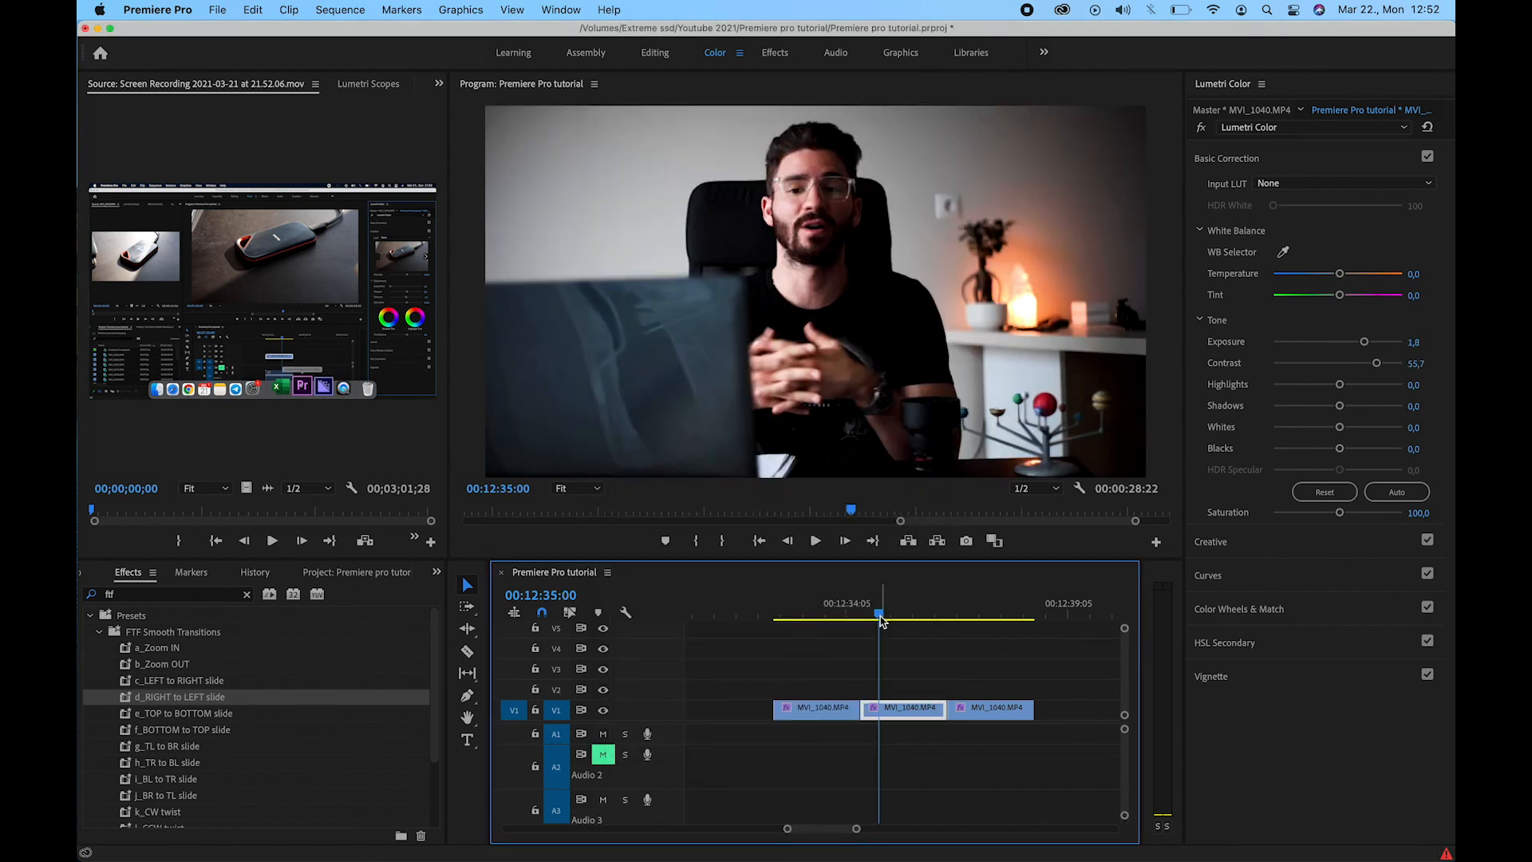
pyautogui.moveTo(880, 616)
pyautogui.mouseDown()
pyautogui.moveTo(855, 620)
pyautogui.moveTo(877, 622)
pyautogui.mouseUp()
# - Select the second and third MVI_1040.MP4 clips together and paste the copied Lumetri Color attributes onto both
pyautogui.click(884, 693)
pyautogui.press('-')
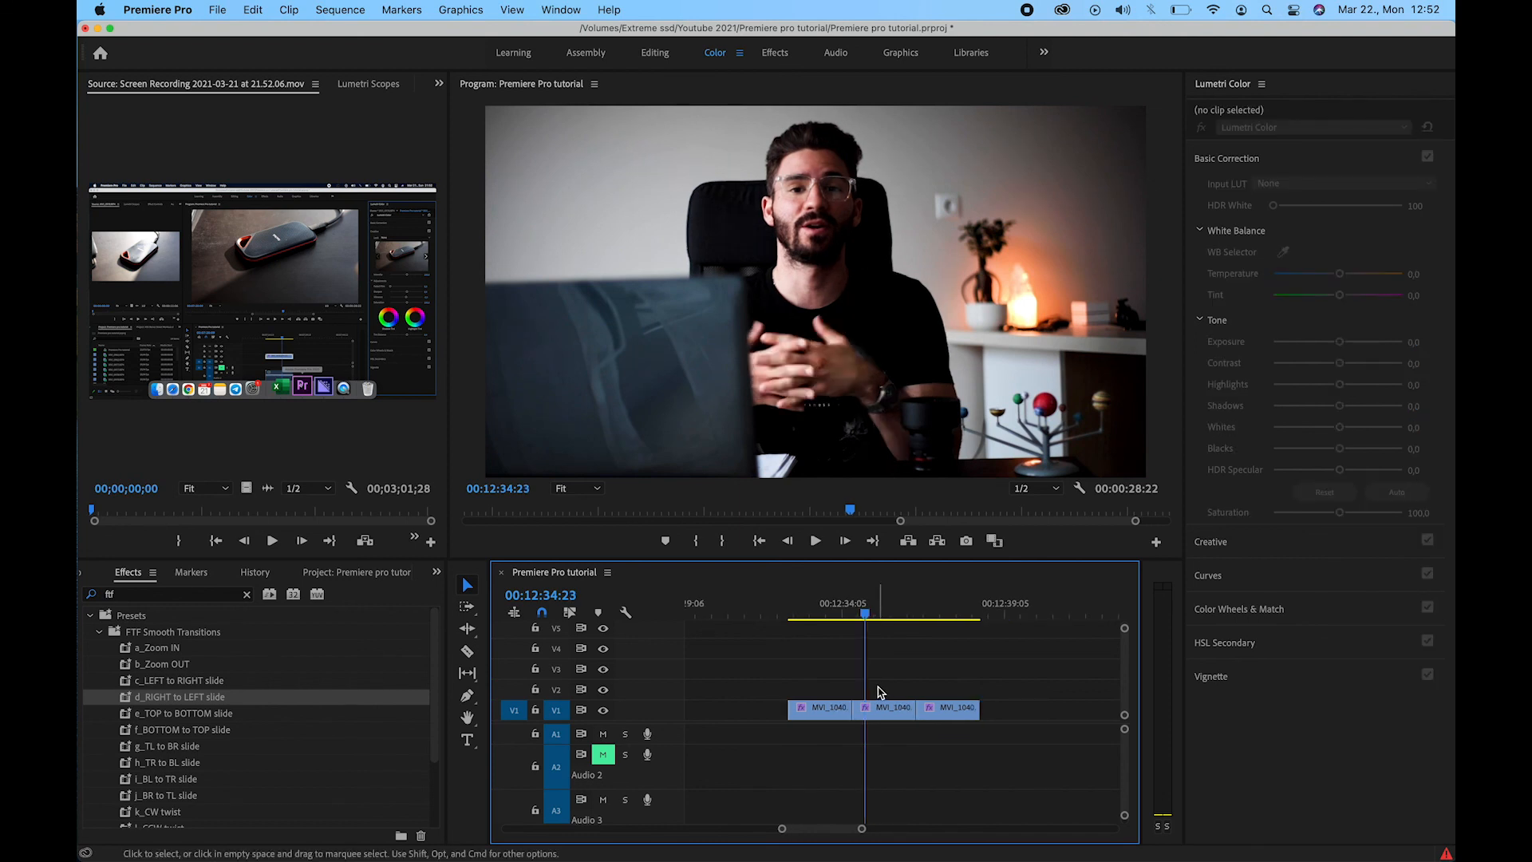
pyautogui.moveTo(879, 692); pyautogui.dragTo(946, 727)
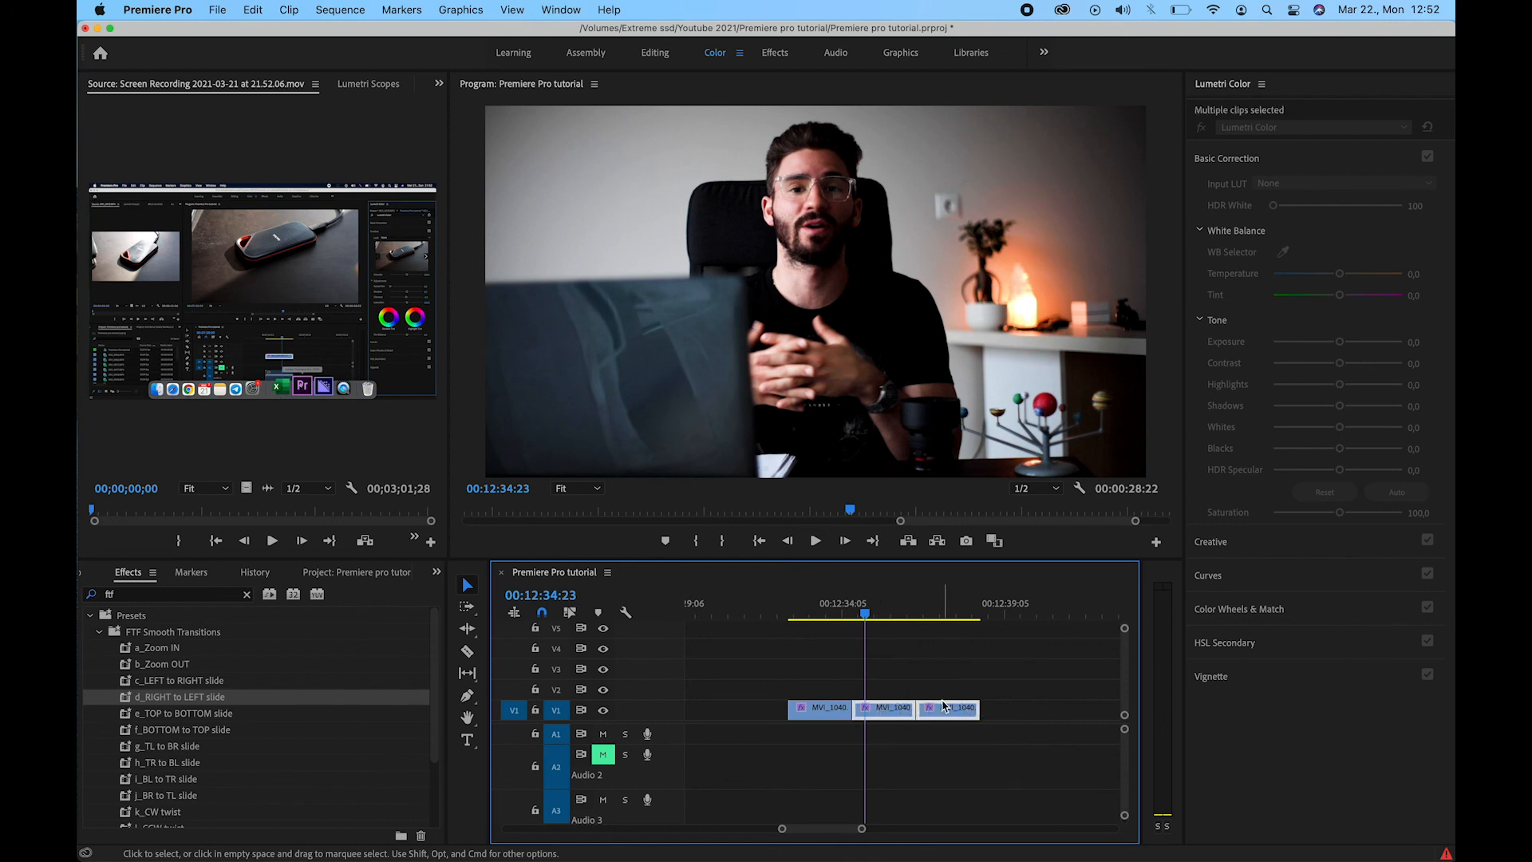
pyautogui.press('alt+super+v')
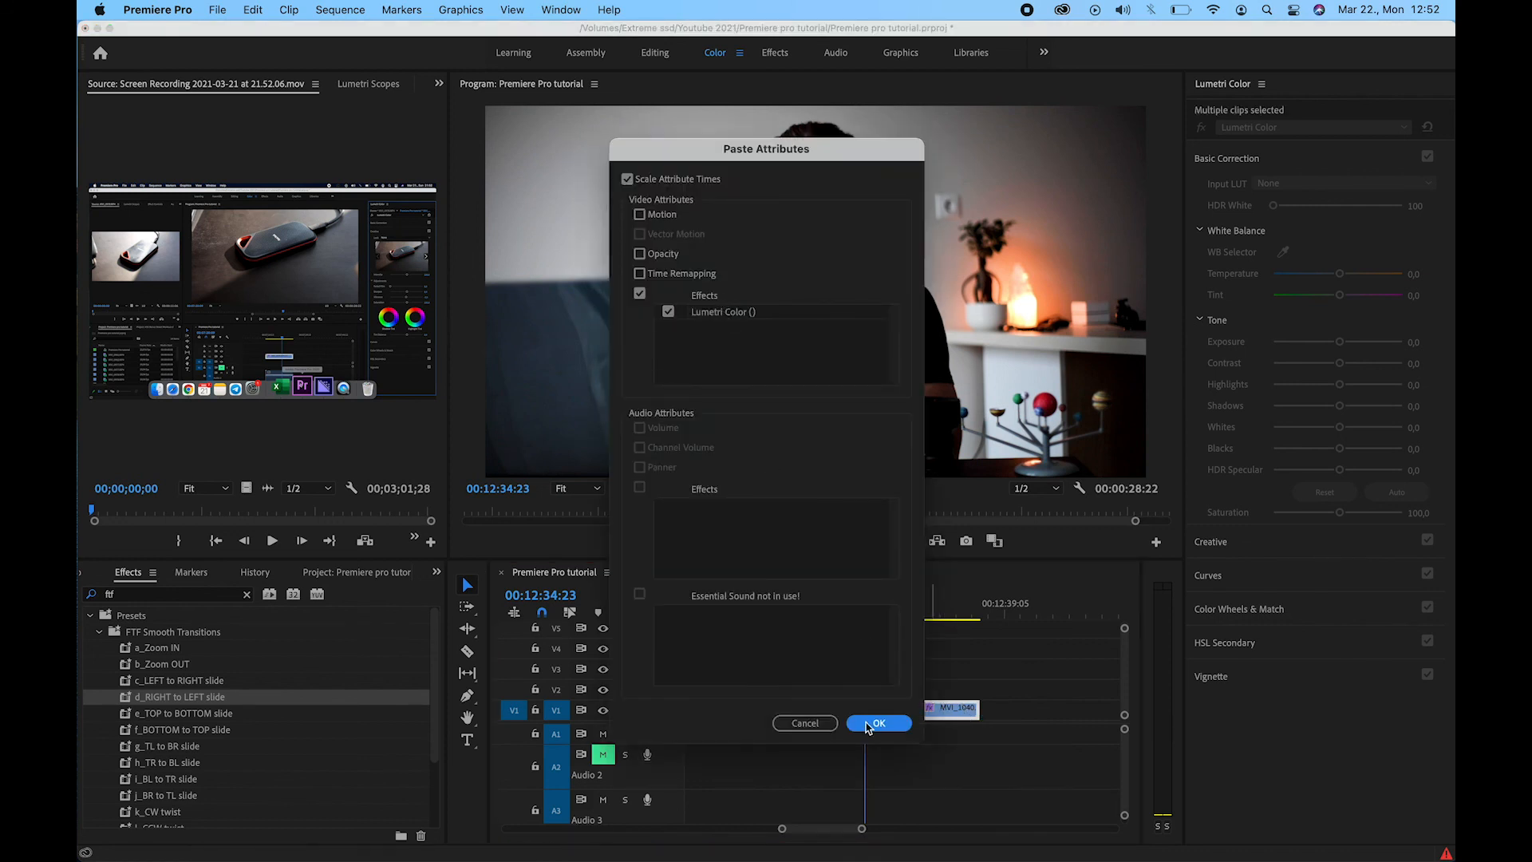